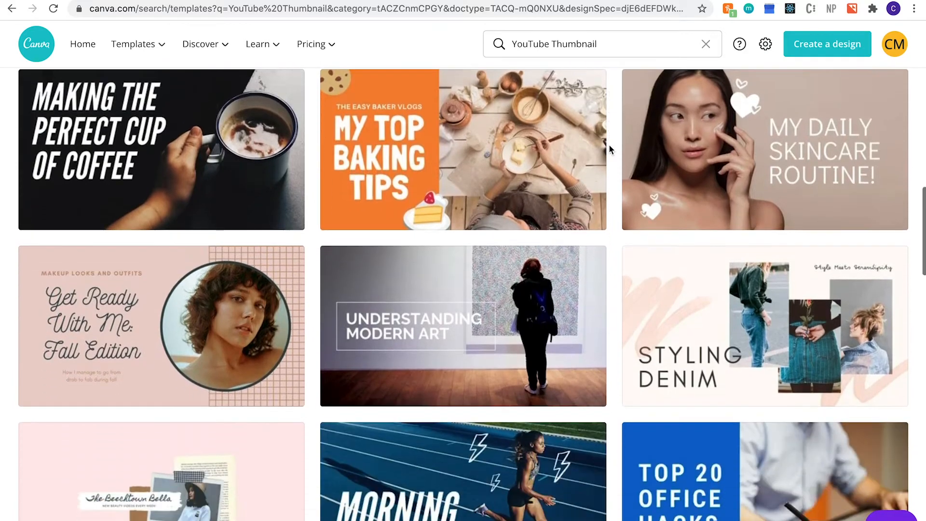
# Scroll the YouTube thumbnail templates and open 'Taking Care of Tulips' for editing.
pyautogui.scroll(-3, 610, 148)
pyautogui.scroll(-6, 610, 148)
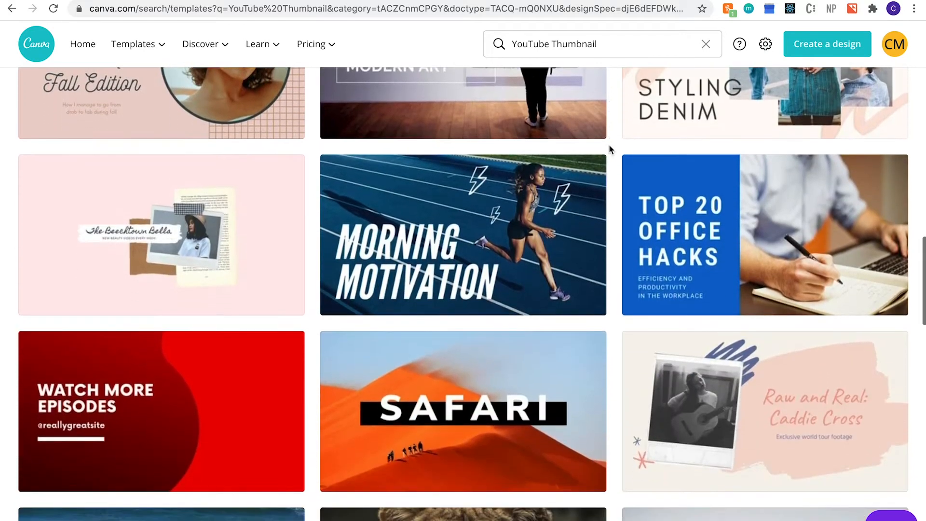
pyautogui.scroll(-3, 609, 149)
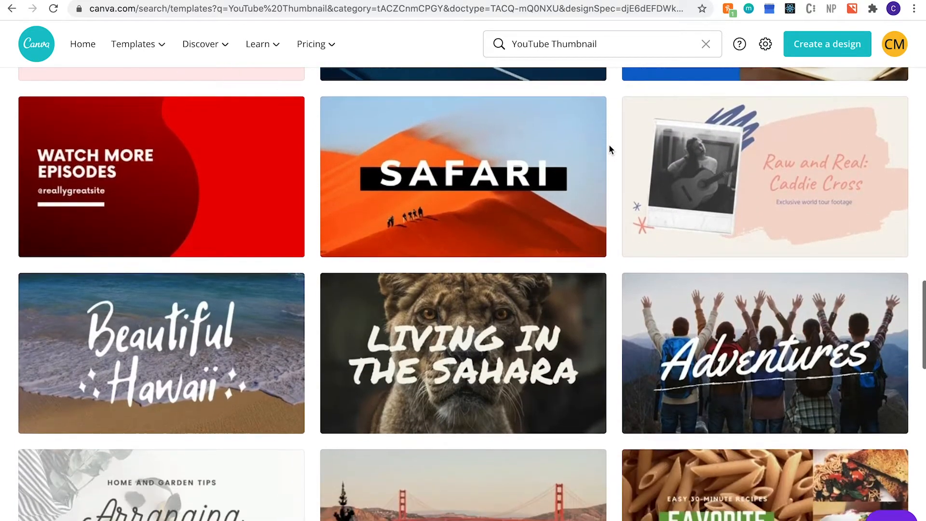
pyautogui.scroll(-3, 610, 149)
pyautogui.scroll(-14, 609, 148)
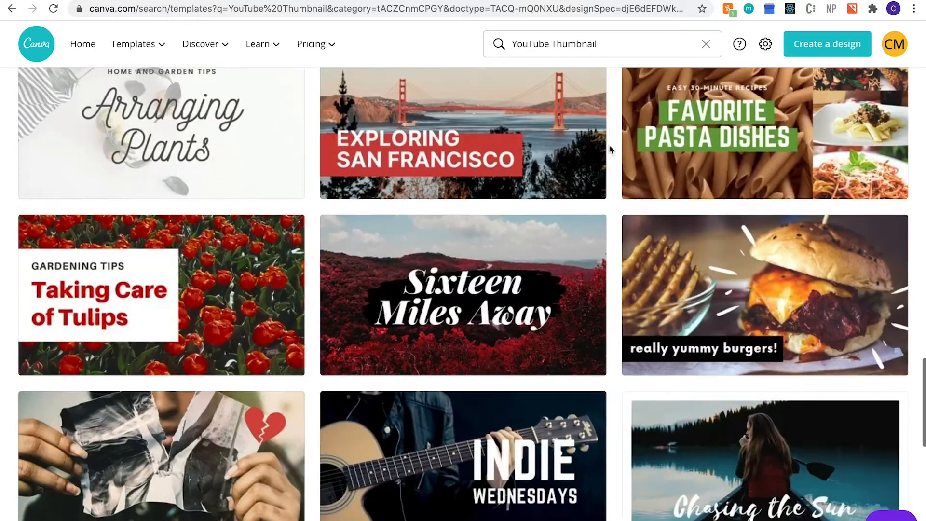
pyautogui.scroll(-15, 609, 149)
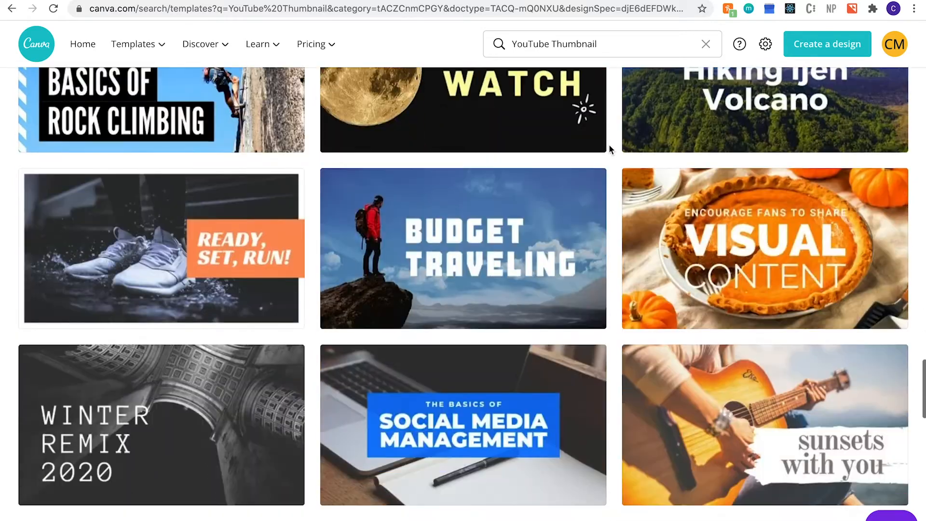
pyautogui.scroll(-15, 609, 149)
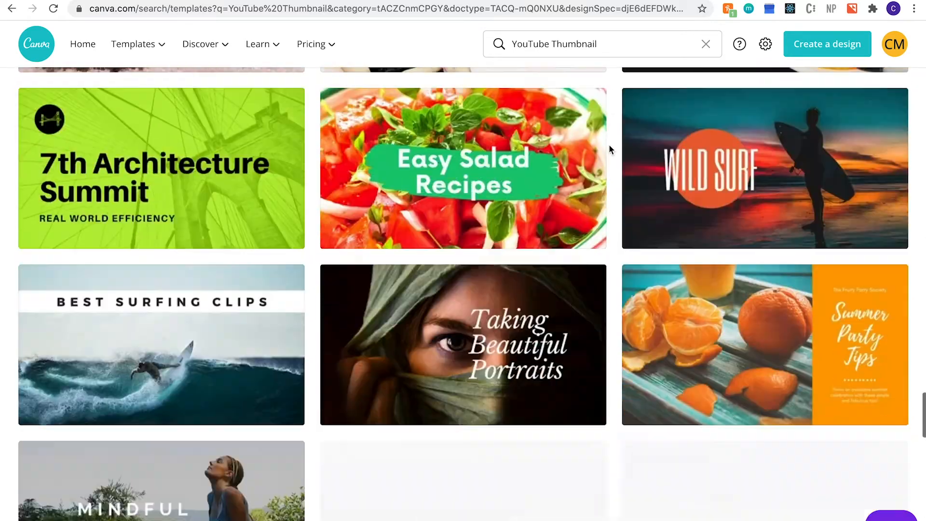
pyautogui.scroll(-12, 609, 144)
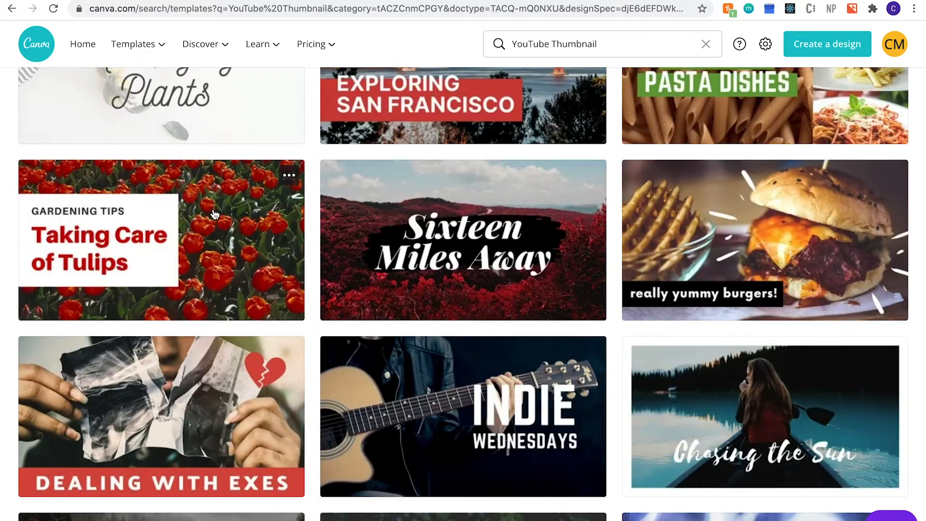
pyautogui.click(214, 213)
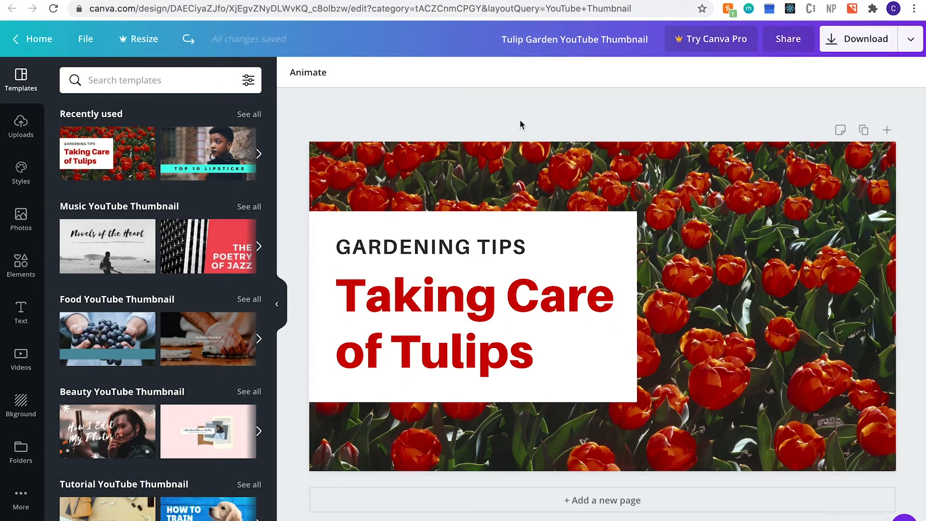
# Replace the 'GARDENING TIPS' line with 'HOW-TO'.
pyautogui.click(375, 255)
pyautogui.moveTo(527, 243); pyautogui.dragTo(342, 247)
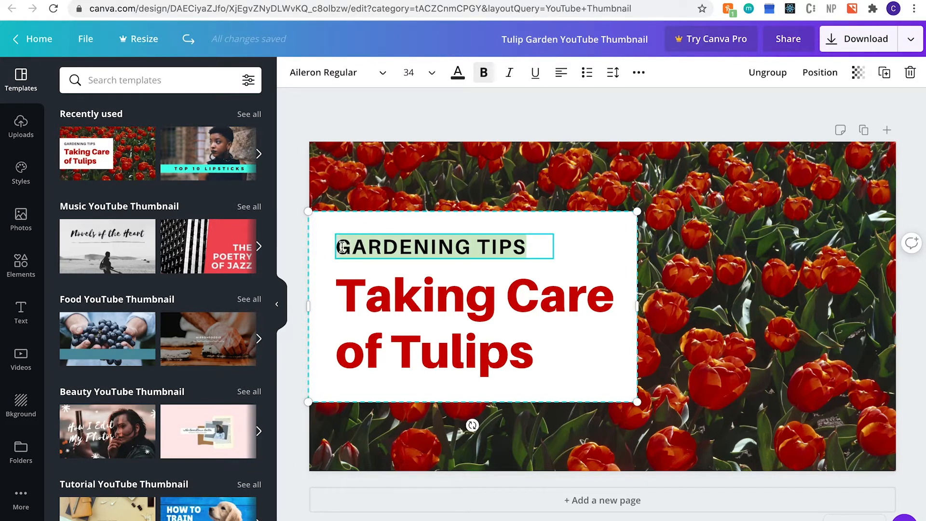
pyautogui.press('BackSpace')
pyautogui.write('HOW-TO')
# Retype the 'Taking Care of Tulips' heading as 'Make a Thumbnail', then bring up the Photos library.
pyautogui.click(516, 346)
pyautogui.click(526, 352)
pyautogui.write('Make a Thumbnail')
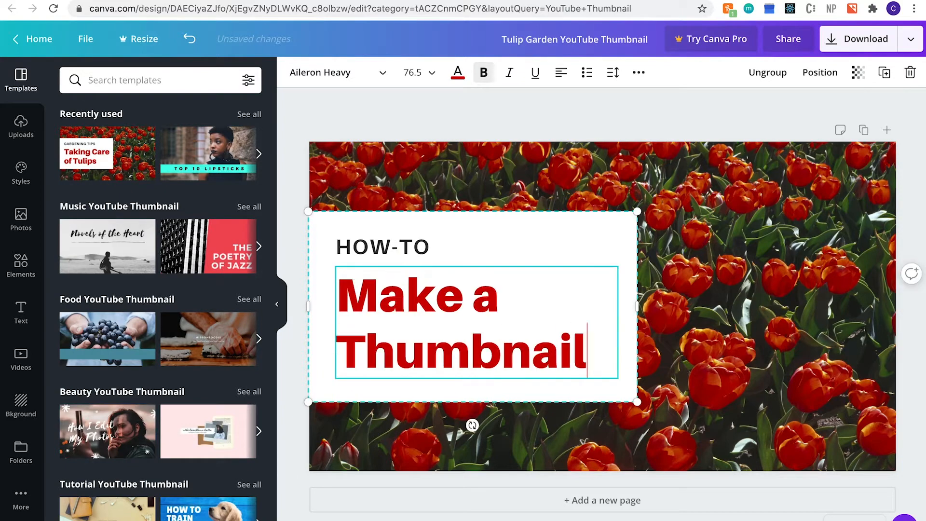
pyautogui.click(724, 434)
pyautogui.click(21, 218)
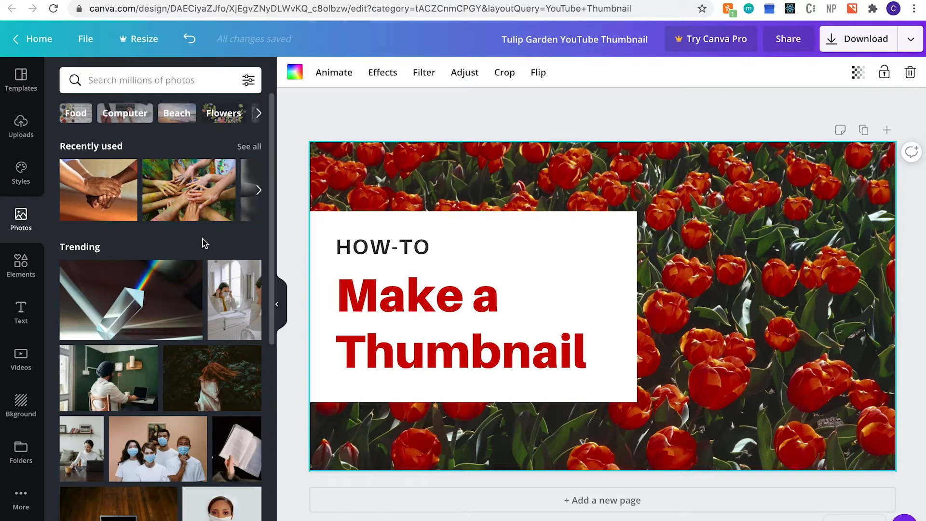
# Swap the tulip background for a laptop keyboard photo from the Computer photo results.
pyautogui.click(133, 113)
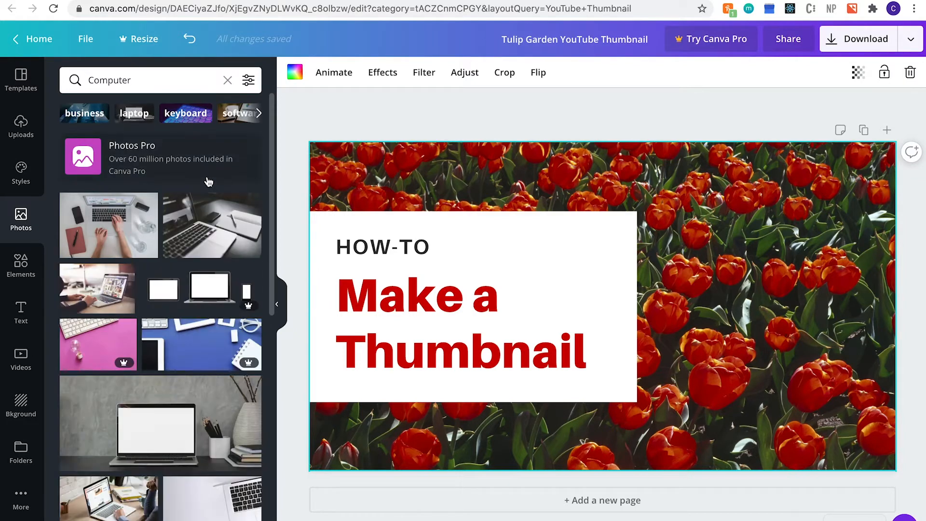
pyautogui.scroll(-4, 200, 333)
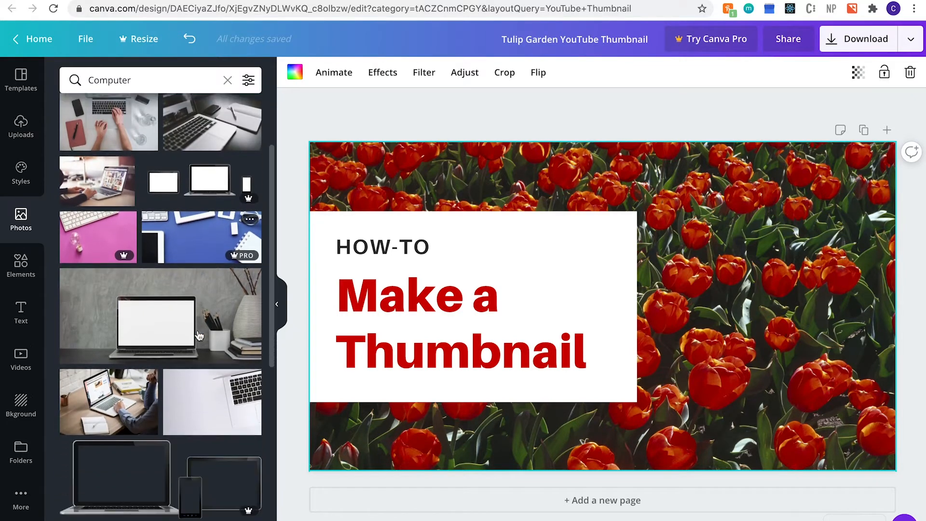
pyautogui.scroll(-3, 199, 337)
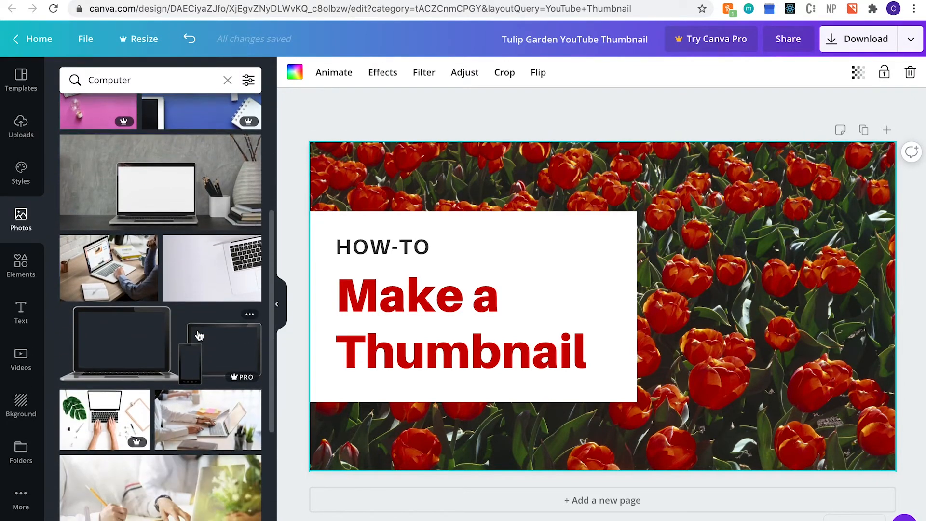
pyautogui.moveTo(212, 212); pyautogui.dragTo(497, 166)
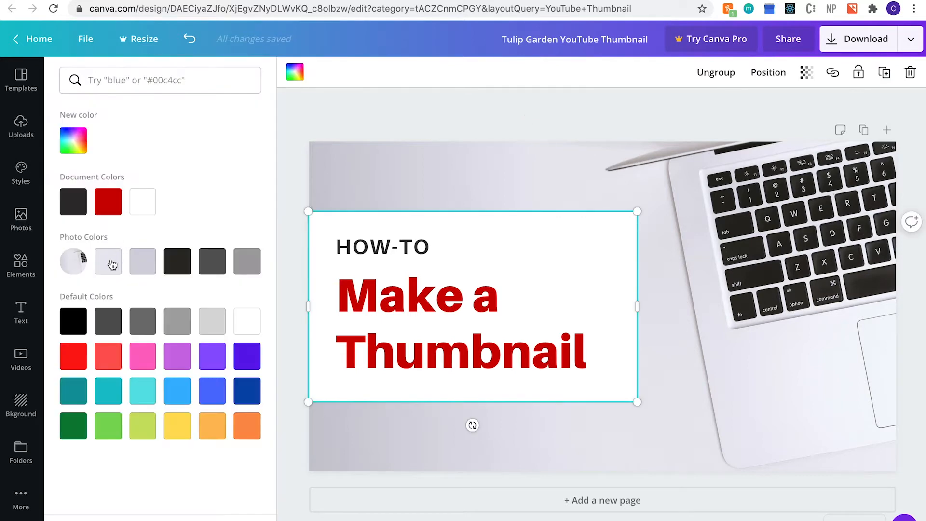
# Try grey, dark blue, light blue, green, black and lavender fills on the heading box, ending on dark grey.
pyautogui.click(213, 268)
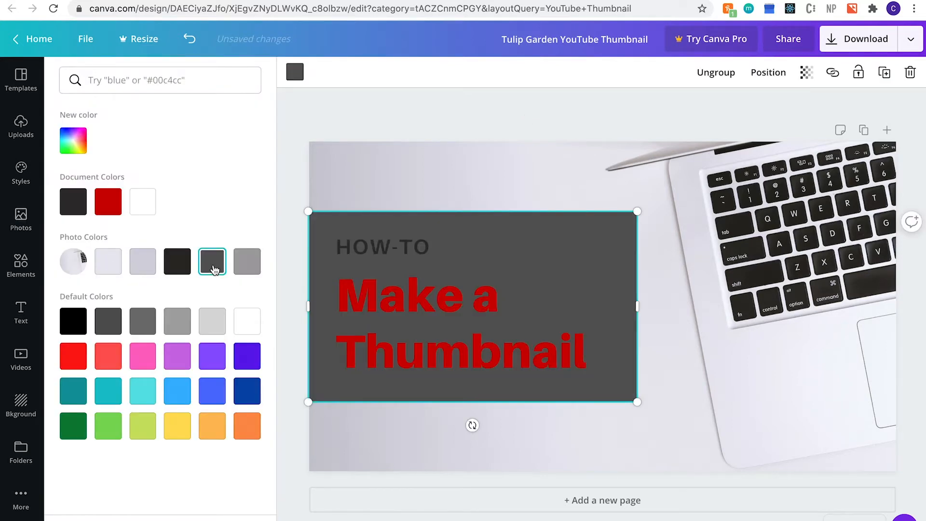
pyautogui.click(249, 390)
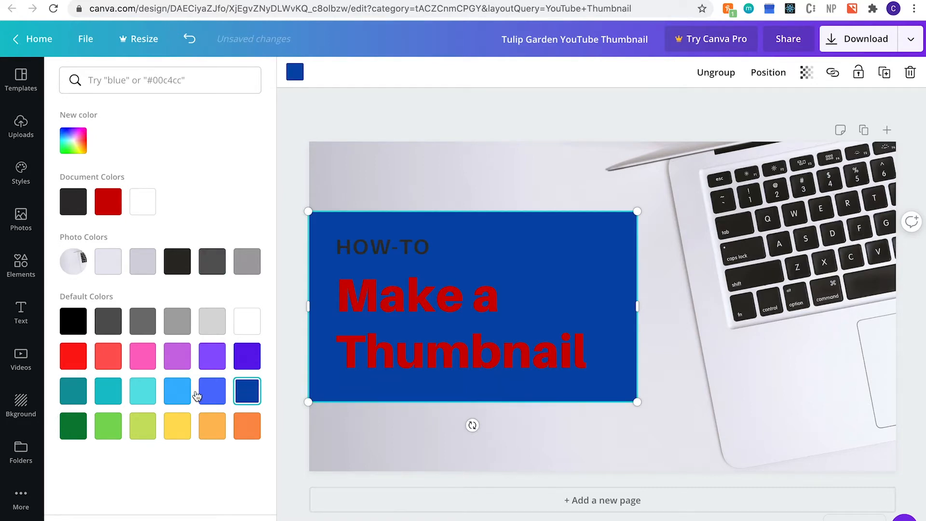
pyautogui.click(179, 394)
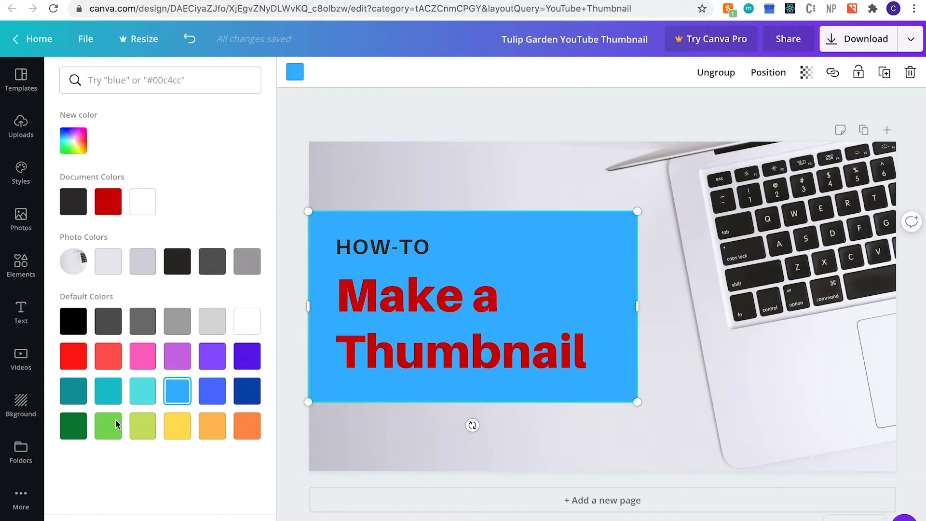
pyautogui.click(79, 432)
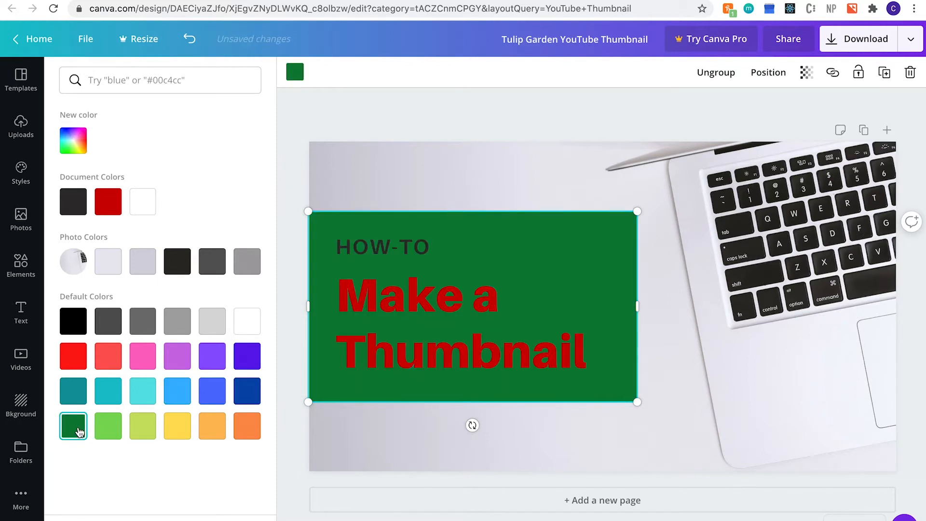
pyautogui.click(75, 322)
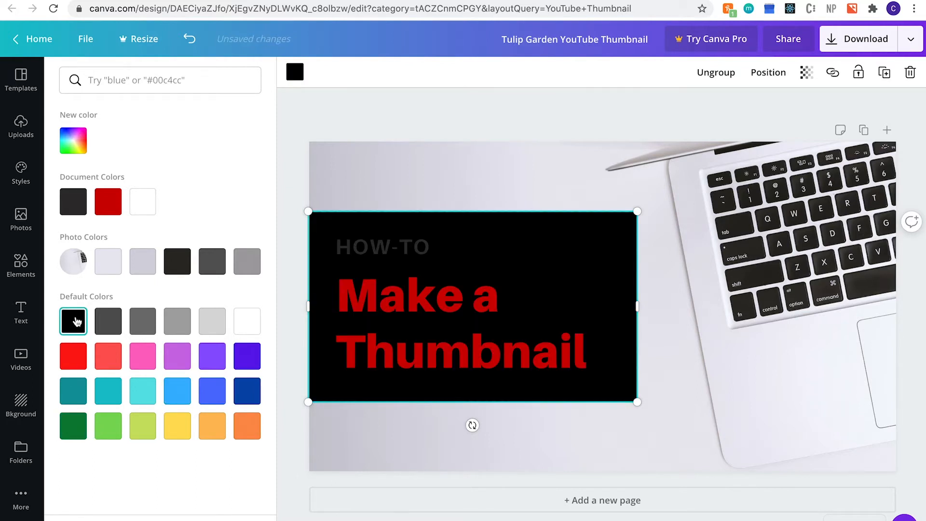
pyautogui.click(108, 262)
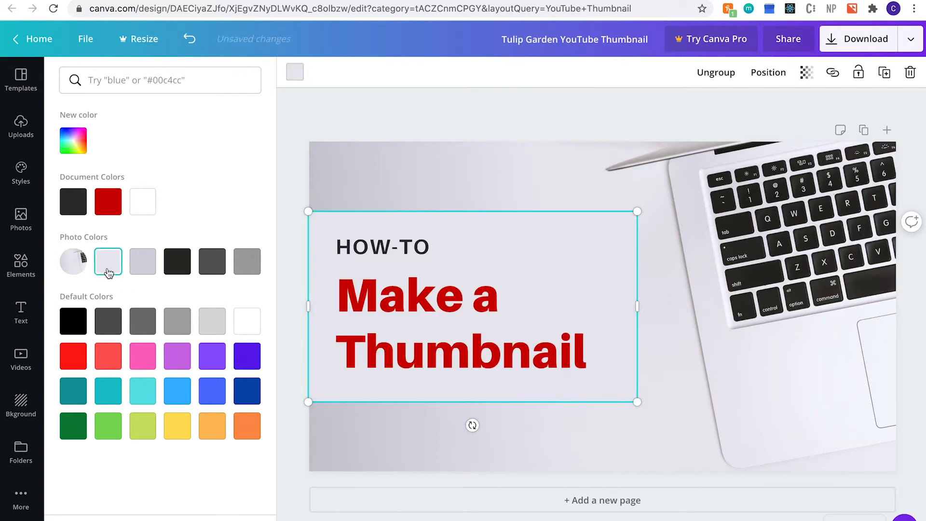
pyautogui.click(108, 320)
# Make the 'Make a Thumbnail' and 'HOW-TO' text pale lavender.
pyautogui.click(416, 311)
pyautogui.click(415, 311)
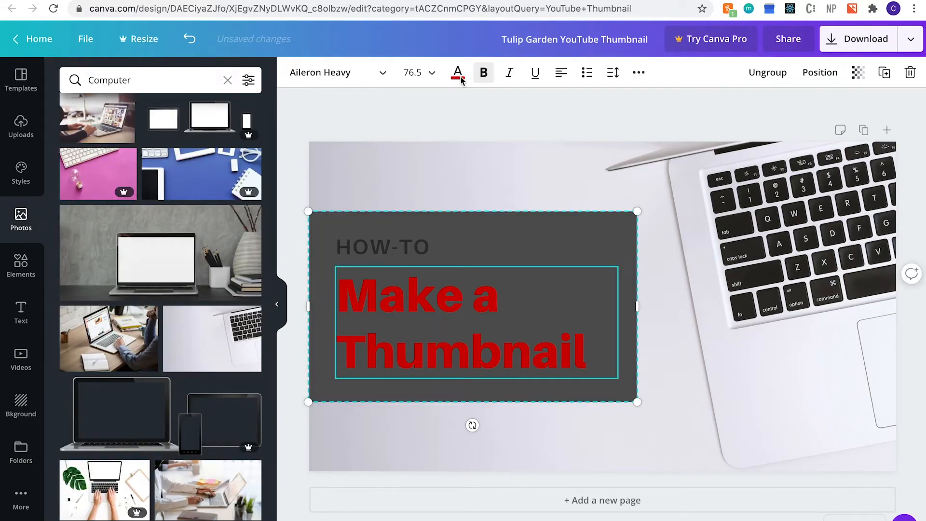
pyautogui.click(458, 73)
pyautogui.click(102, 265)
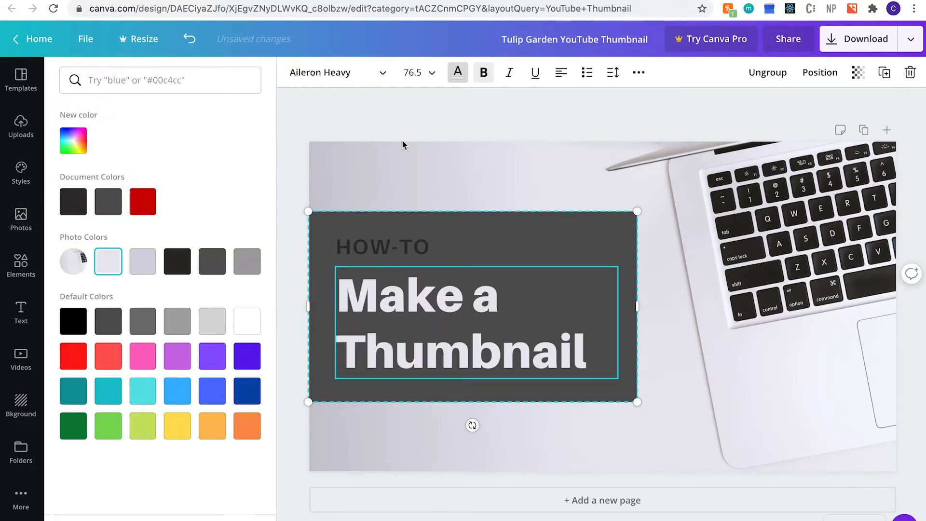
pyautogui.click(458, 72)
pyautogui.click(393, 253)
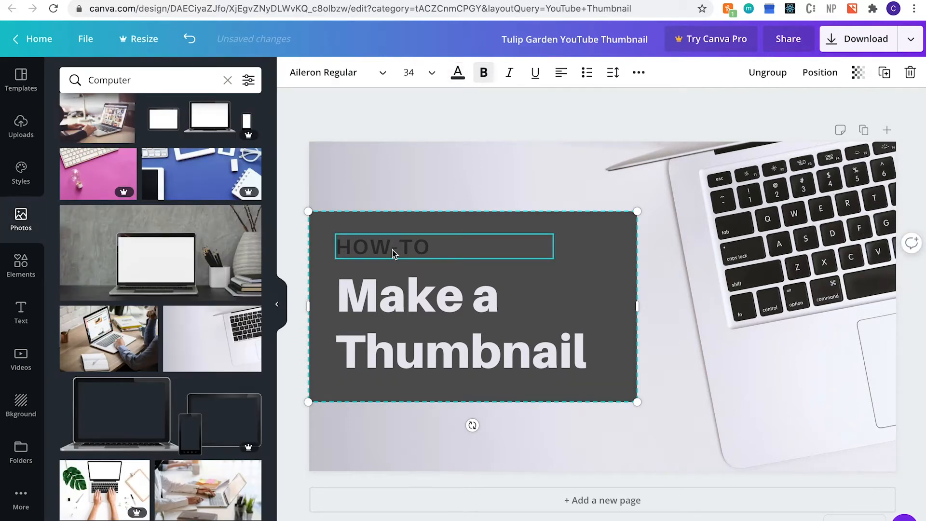
pyautogui.click(459, 73)
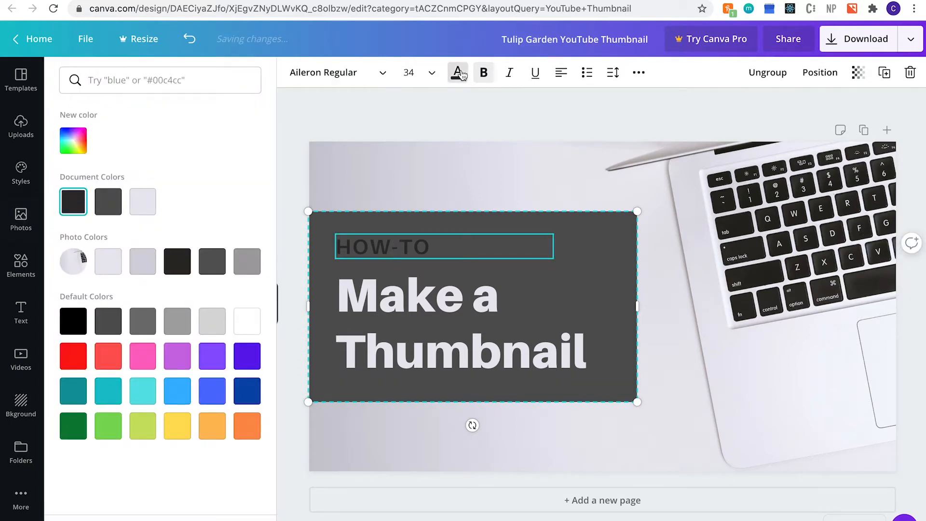
pyautogui.click(101, 268)
# Set both the 'Make a Thumbnail' and 'HOW-TO' fonts to Archivo Black.
pyautogui.click(392, 105)
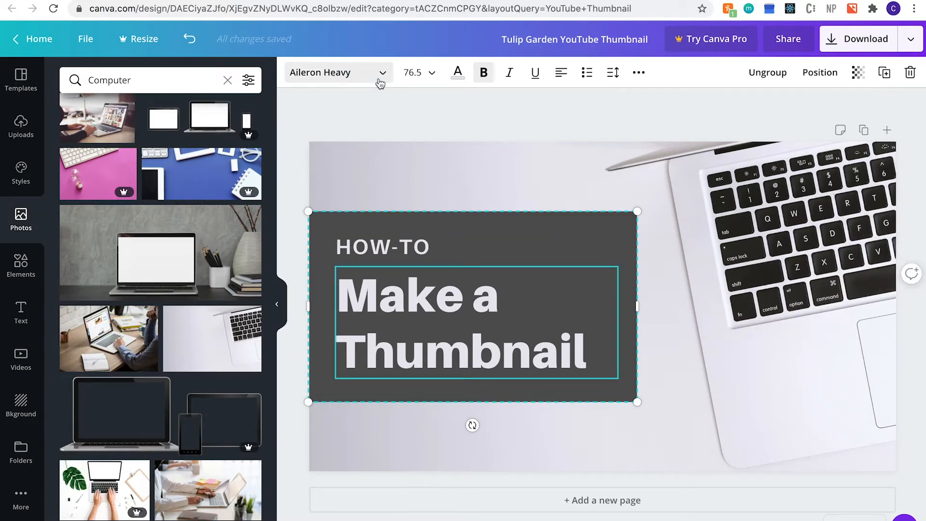
pyautogui.click(381, 83)
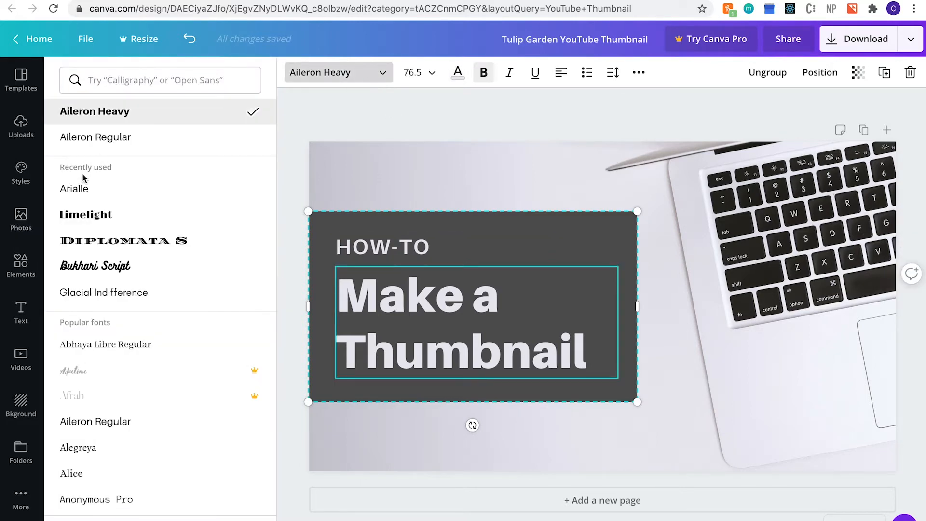
pyautogui.scroll(-4, 142, 322)
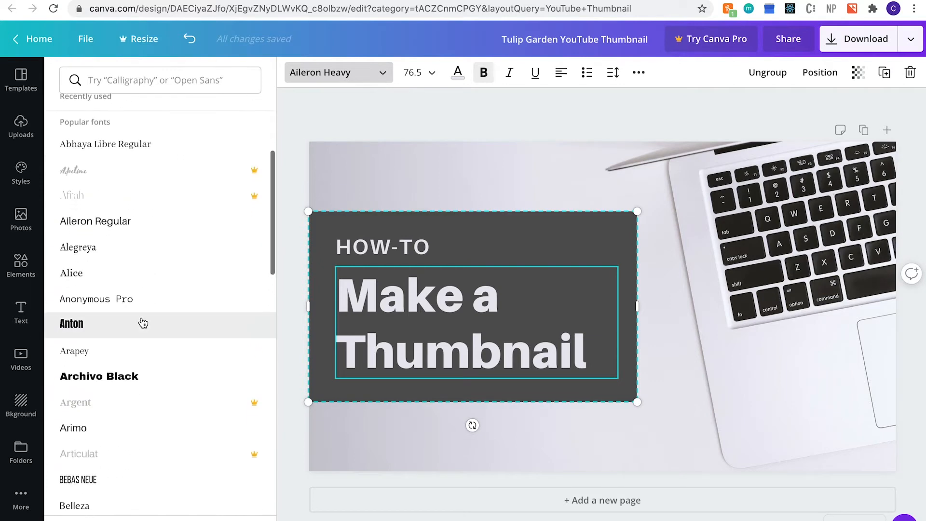
pyautogui.click(117, 384)
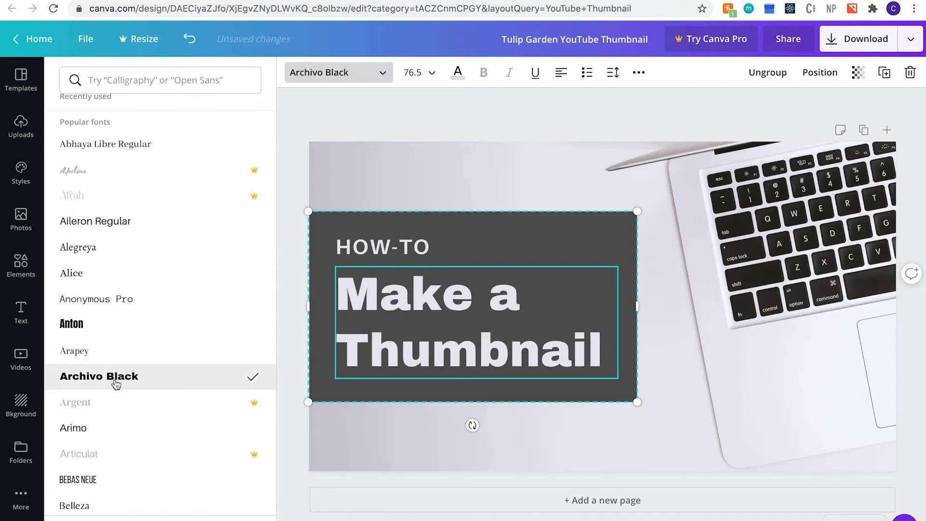
pyautogui.click(386, 247)
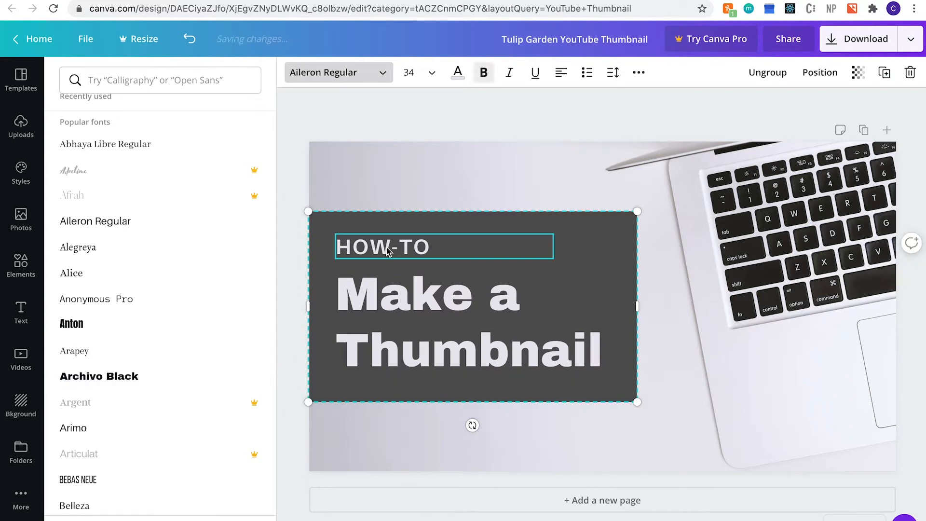
pyautogui.click(98, 377)
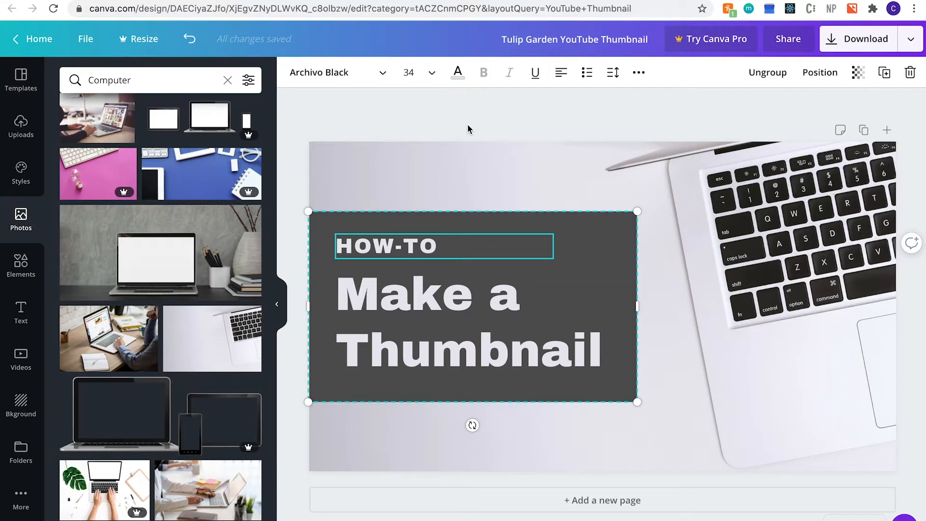
# Fill the box behind the title coral red.
pyautogui.press('Escape')
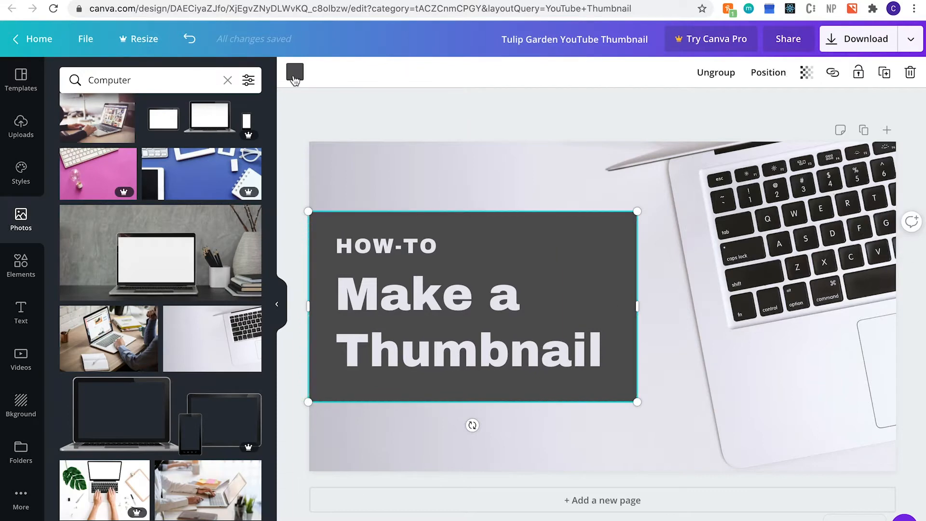
pyautogui.click(294, 71)
pyautogui.click(114, 361)
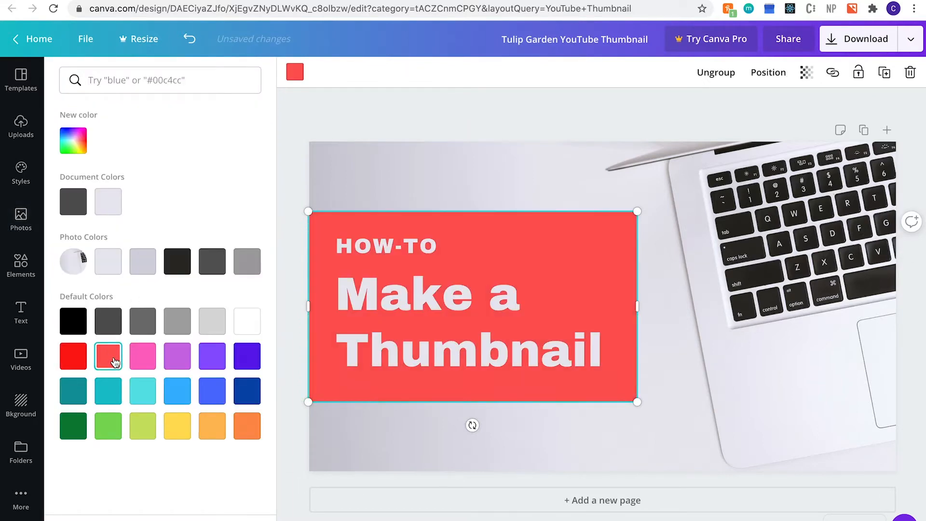
pyautogui.click(433, 121)
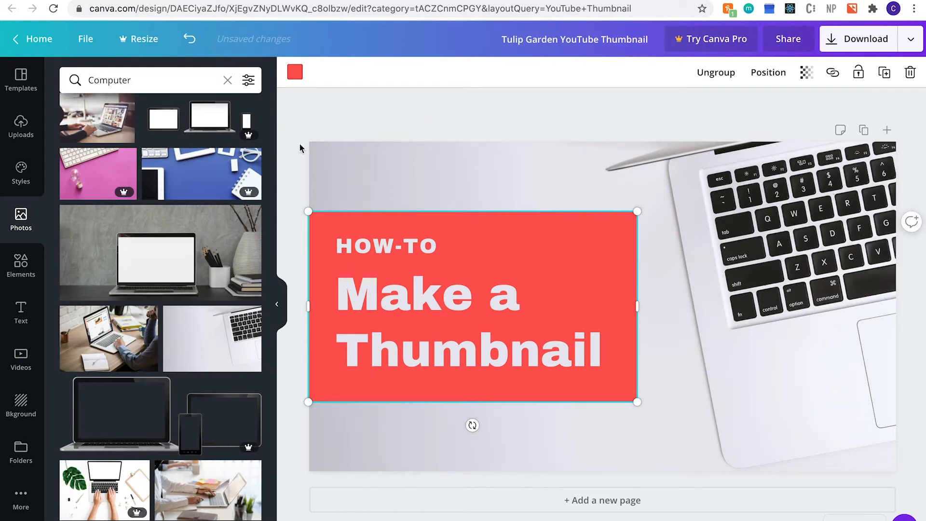
pyautogui.click(21, 268)
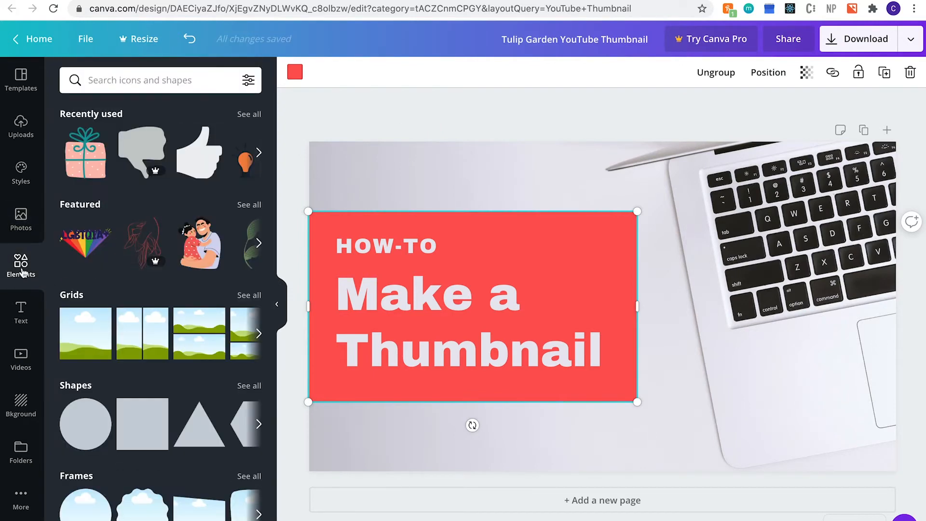
# Add a YouTube play-button graphic beside 'Make a', shrink it and colour it light grey.
pyautogui.click(174, 79)
pyautogui.write('youtube')
pyautogui.press('Return')
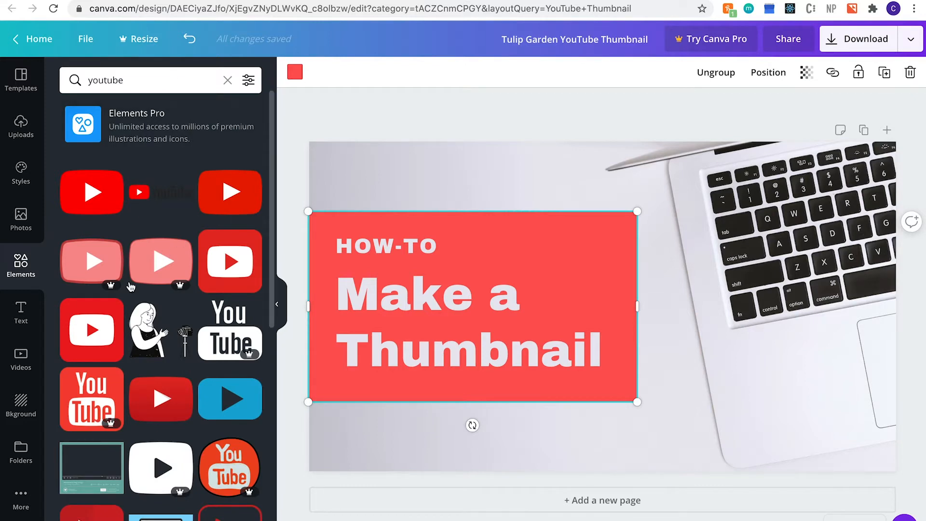
pyautogui.moveTo(97, 189); pyautogui.dragTo(567, 285)
pyautogui.moveTo(608, 319); pyautogui.dragTo(565, 253)
pyautogui.moveTo(669, 196); pyautogui.dragTo(583, 258)
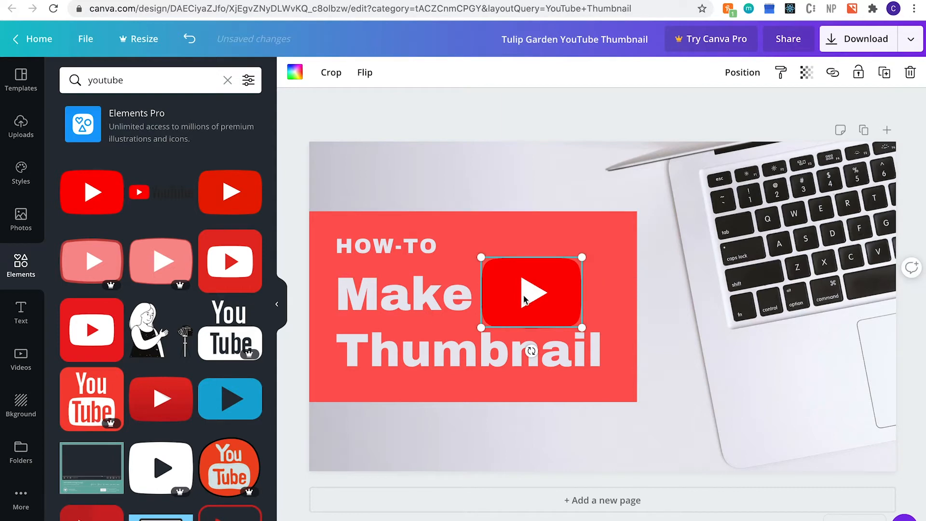
pyautogui.moveTo(541, 286); pyautogui.dragTo(584, 248)
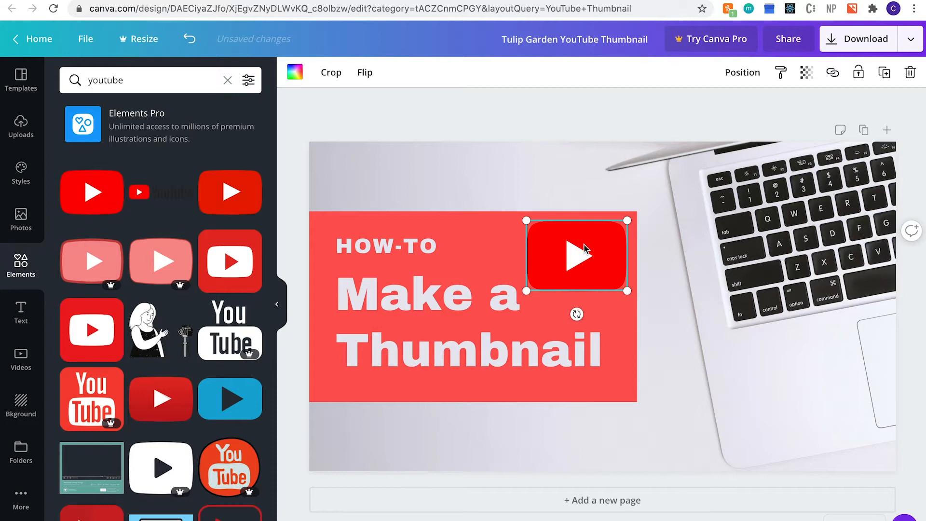
pyautogui.click(295, 72)
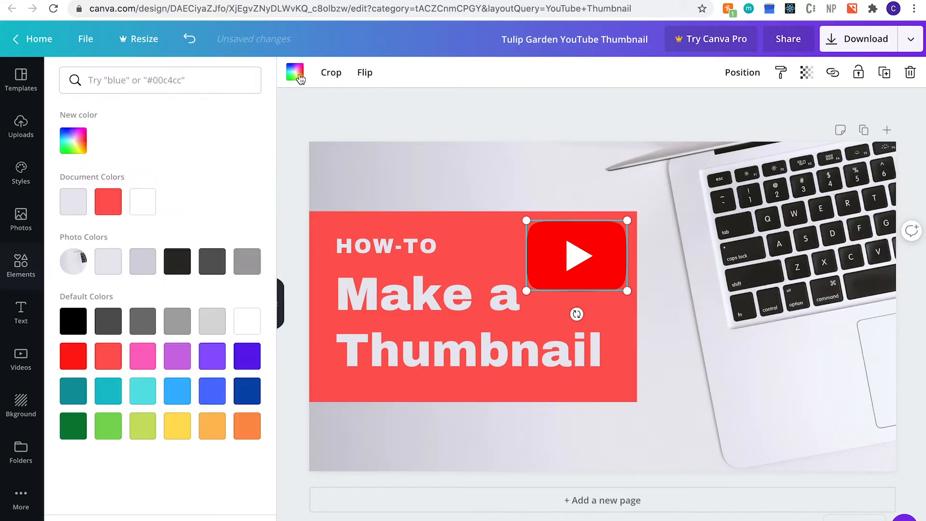
pyautogui.click(108, 208)
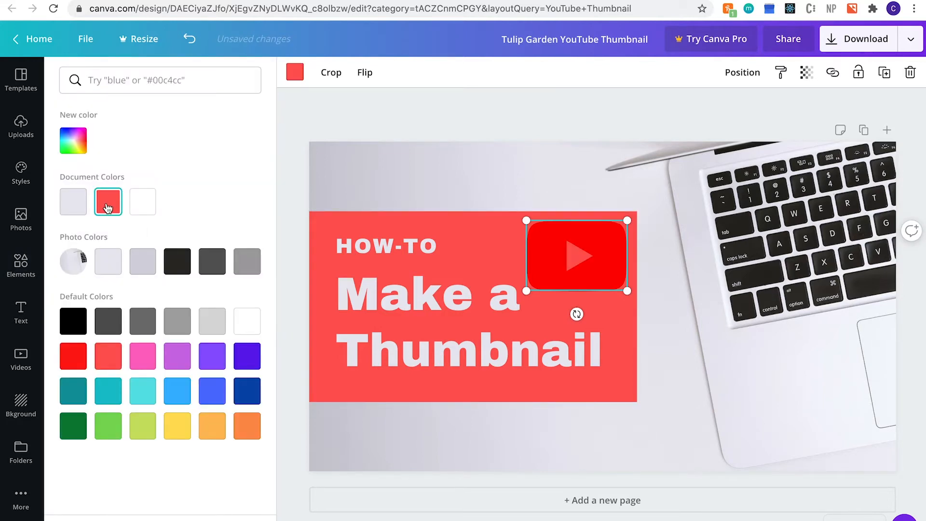
pyautogui.click(82, 209)
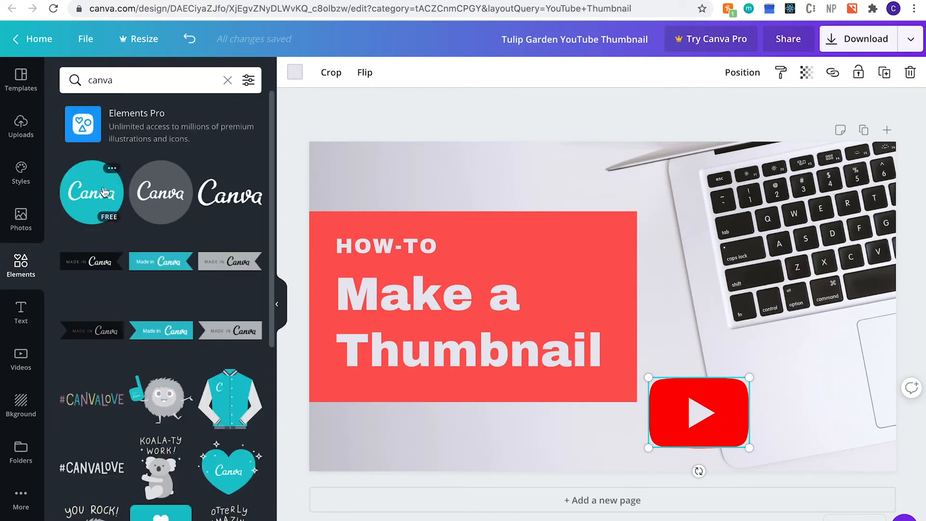
# Place a teal Canva logo bottom right, delete the play button, and start a new YouTube Thumbnail.
pyautogui.moveTo(107, 193); pyautogui.dragTo(817, 377)
pyautogui.click(670, 423)
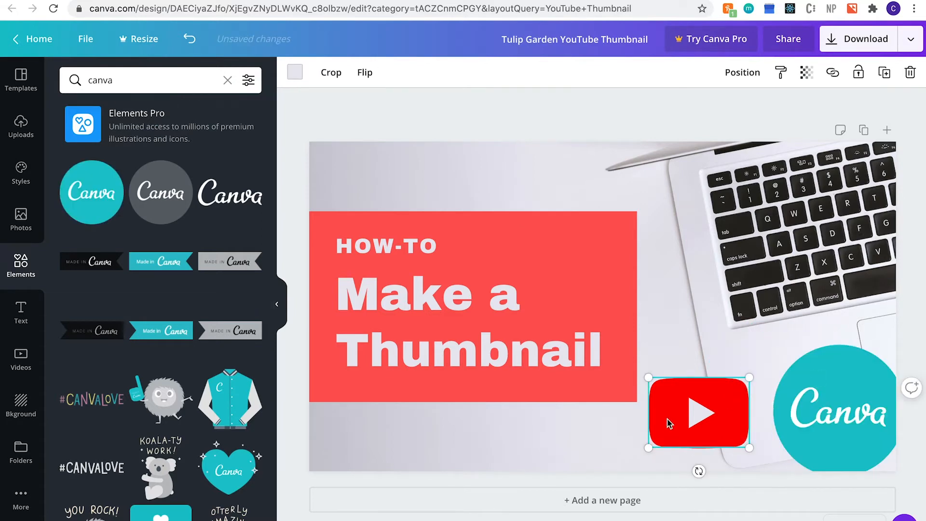
pyautogui.press('Delete')
pyautogui.click(828, 380)
pyautogui.moveTo(777, 364)
pyautogui.mouseDown()
pyautogui.moveTo(735, 364)
pyautogui.moveTo(770, 362)
pyautogui.mouseUp()
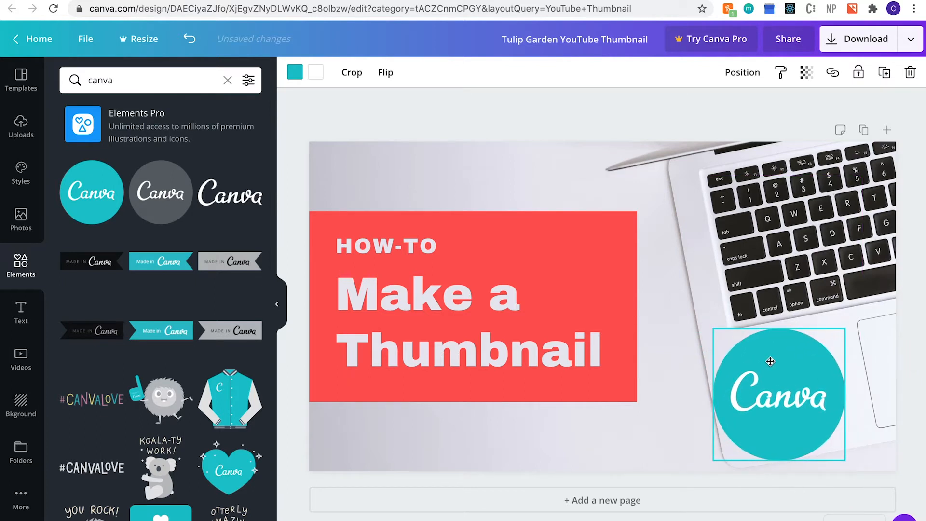
pyautogui.click(622, 111)
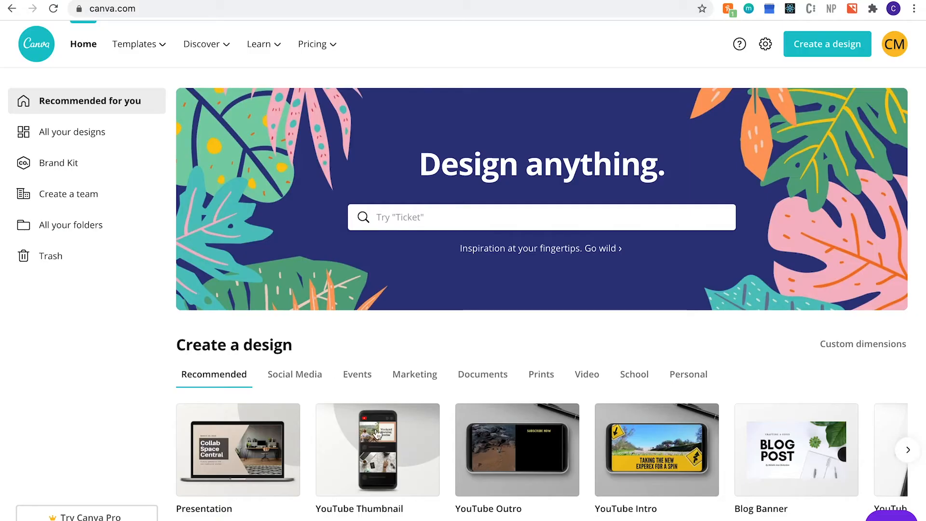
pyautogui.click(391, 453)
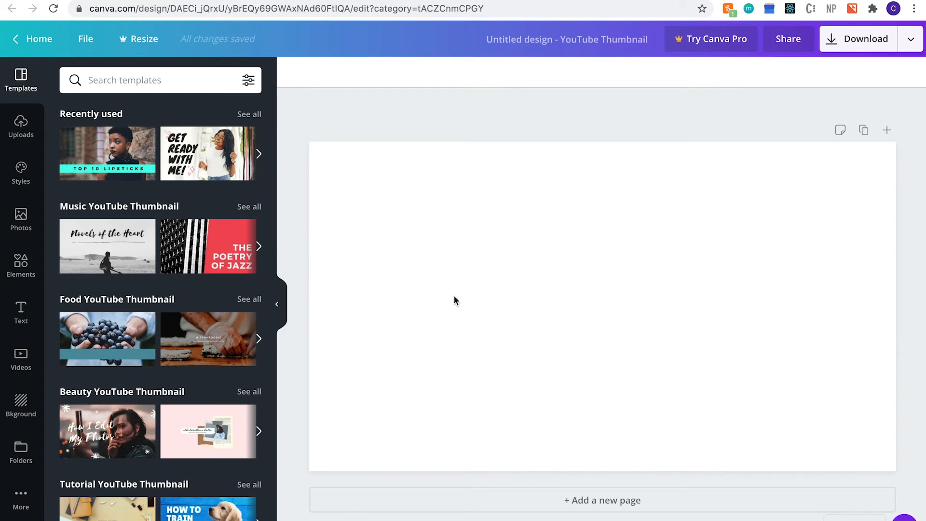
# Apply the pink watercolour background from the Background choices to the blank thumbnail.
pyautogui.click(23, 404)
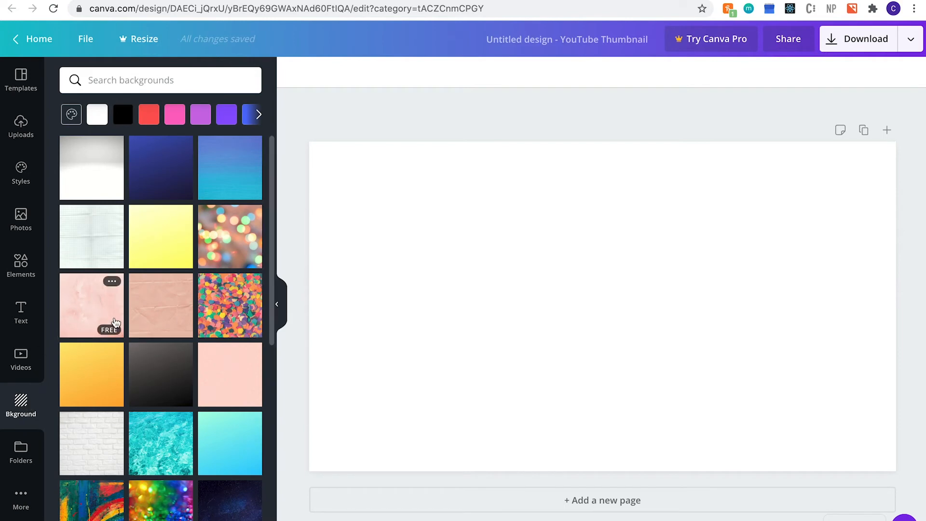
pyautogui.scroll(-10, 193, 396)
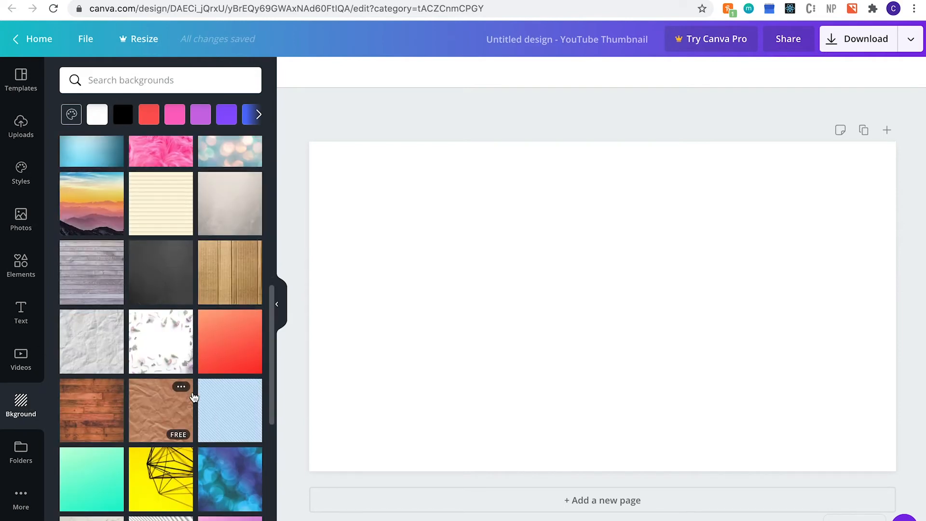
pyautogui.scroll(-10, 193, 397)
pyautogui.scroll(-10, 194, 397)
pyautogui.scroll(-10, 194, 397)
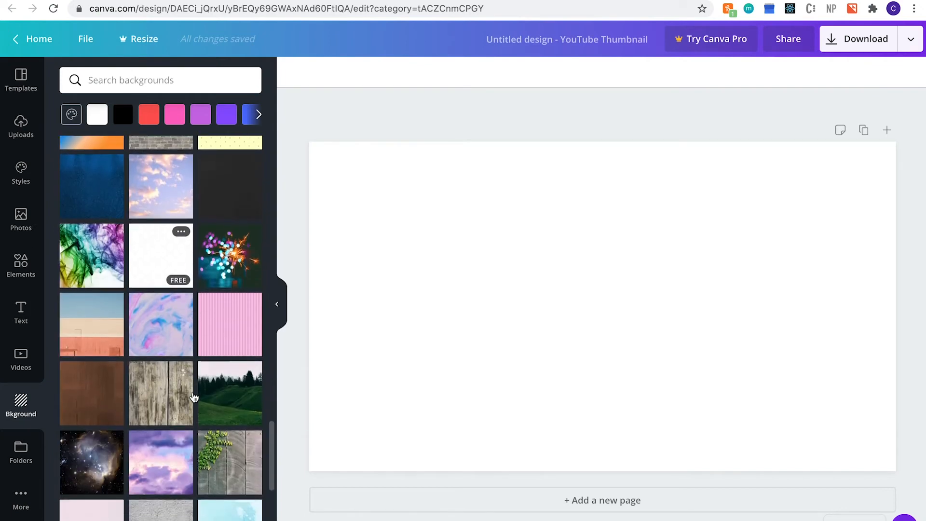
pyautogui.click(22, 408)
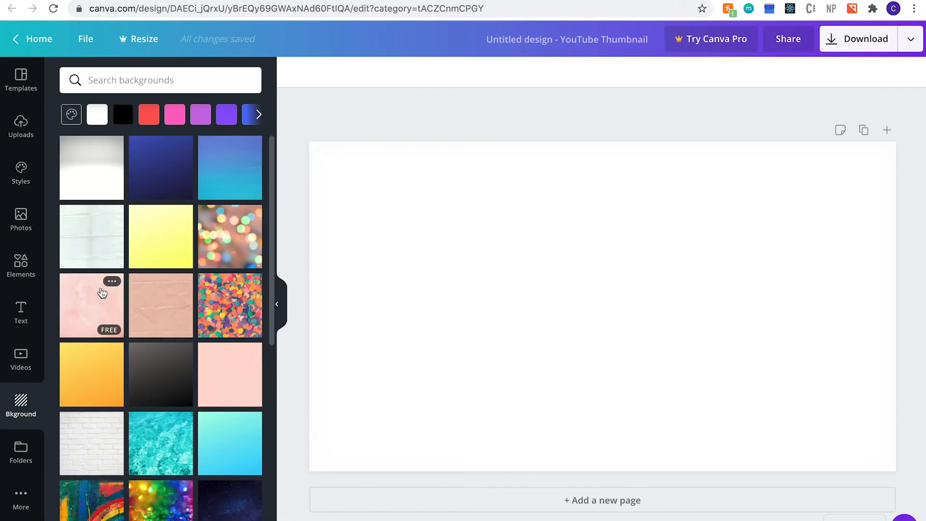
pyautogui.click(103, 293)
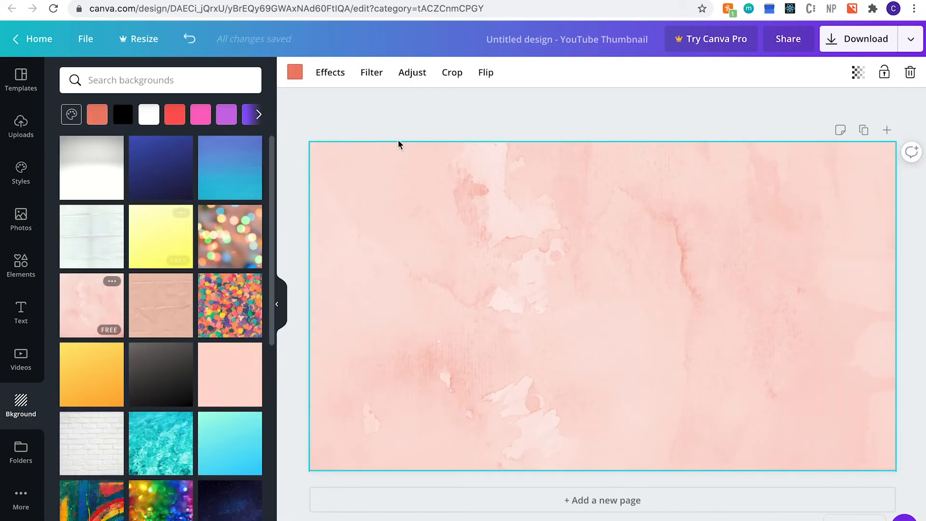
pyautogui.click(435, 116)
pyautogui.click(21, 273)
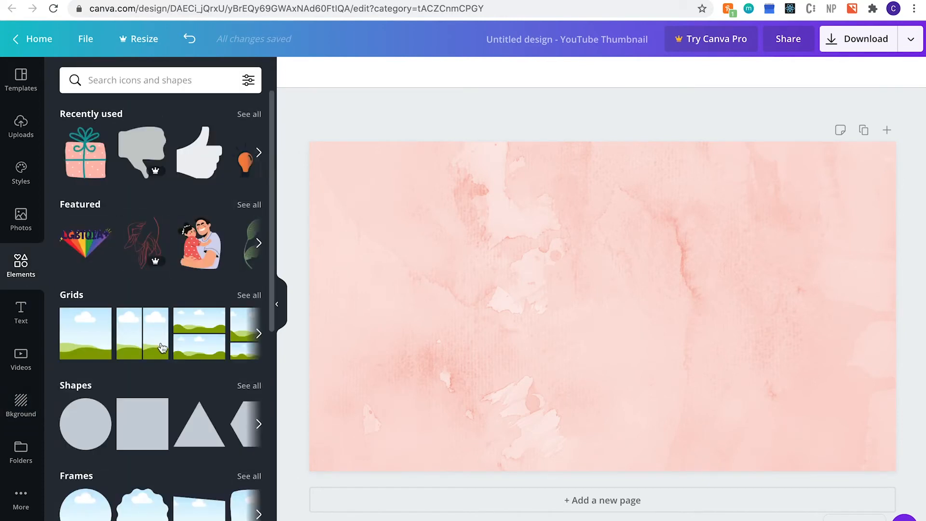
# Add a square shape and stretch it into a wide rectangle across the canvas centre.
pyautogui.scroll(-3, 162, 347)
pyautogui.scroll(-3, 161, 347)
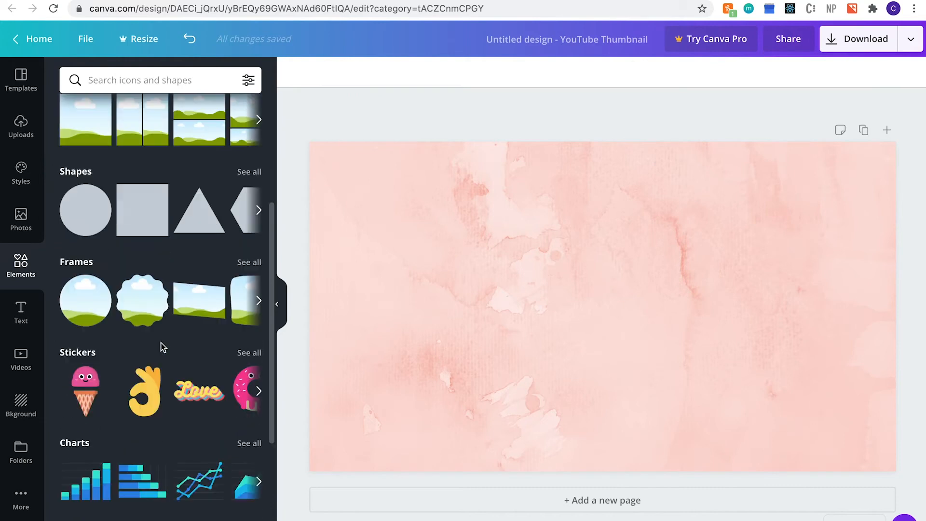
pyautogui.scroll(-2, 162, 347)
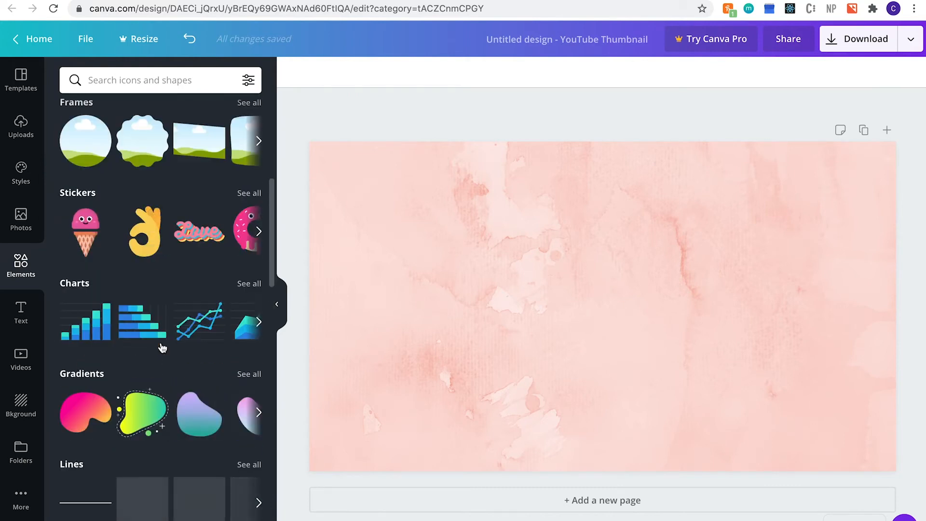
pyautogui.scroll(5, 152, 444)
pyautogui.scroll(1, 152, 443)
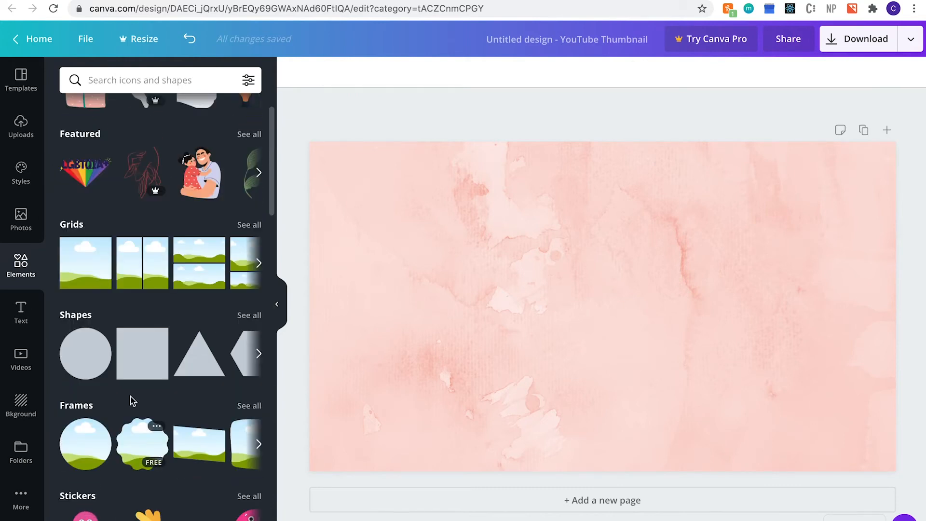
pyautogui.click(149, 356)
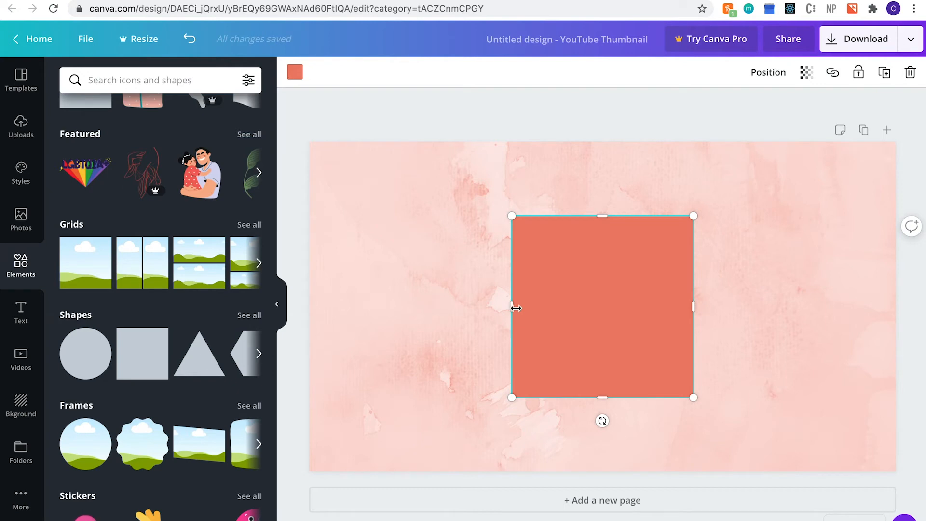
pyautogui.moveTo(400, 298); pyautogui.dragTo(333, 294)
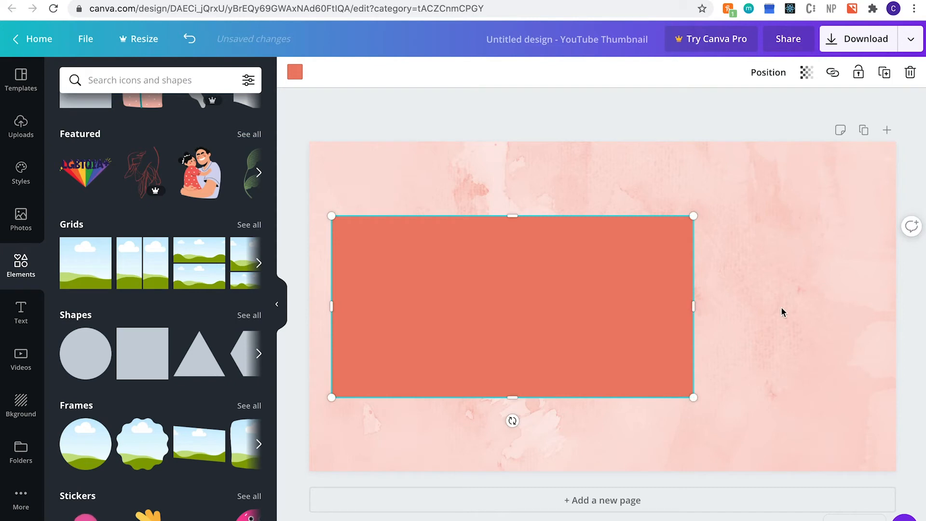
pyautogui.moveTo(803, 309); pyautogui.dragTo(867, 306)
pyautogui.moveTo(617, 299)
pyautogui.mouseDown()
pyautogui.moveTo(621, 262)
pyautogui.moveTo(621, 312)
pyautogui.moveTo(622, 301)
pyautogui.mouseUp()
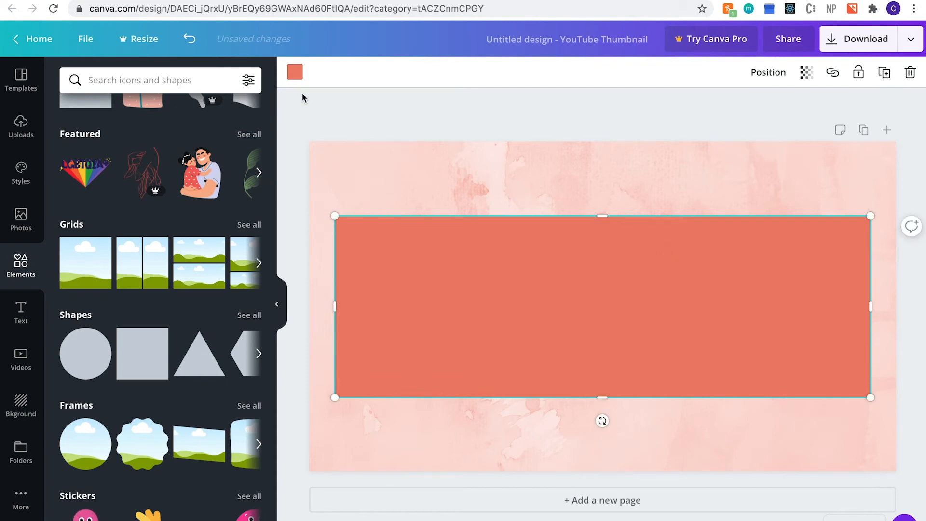
# Colour the rectangle white and set its transparency to 61.
pyautogui.click(295, 72)
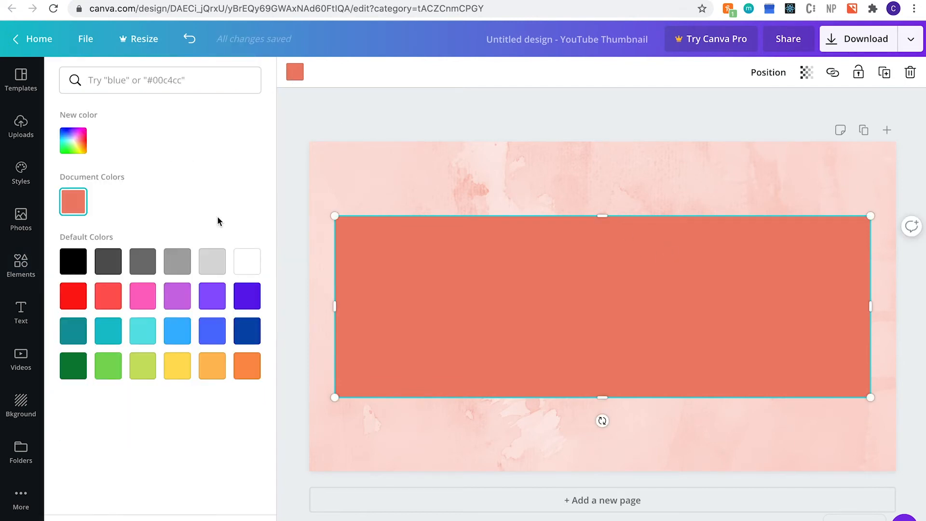
pyautogui.click(246, 267)
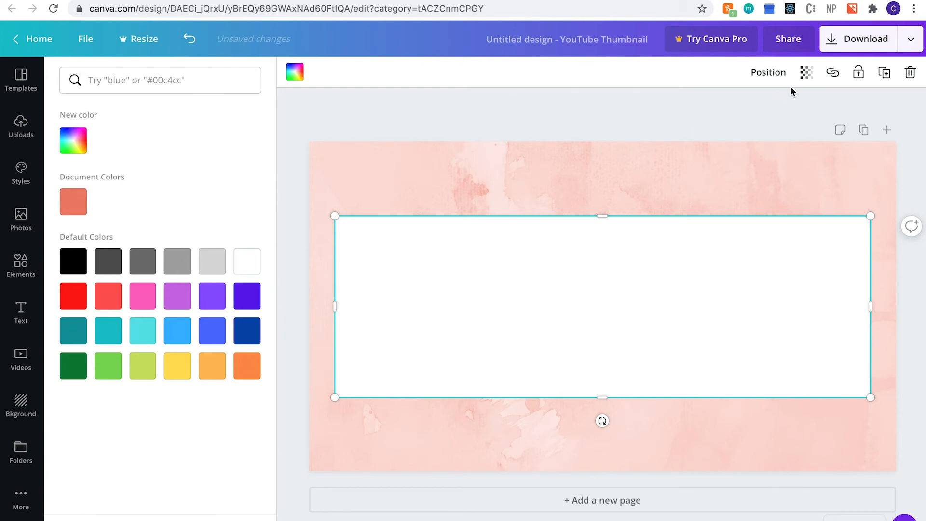
pyautogui.click(811, 76)
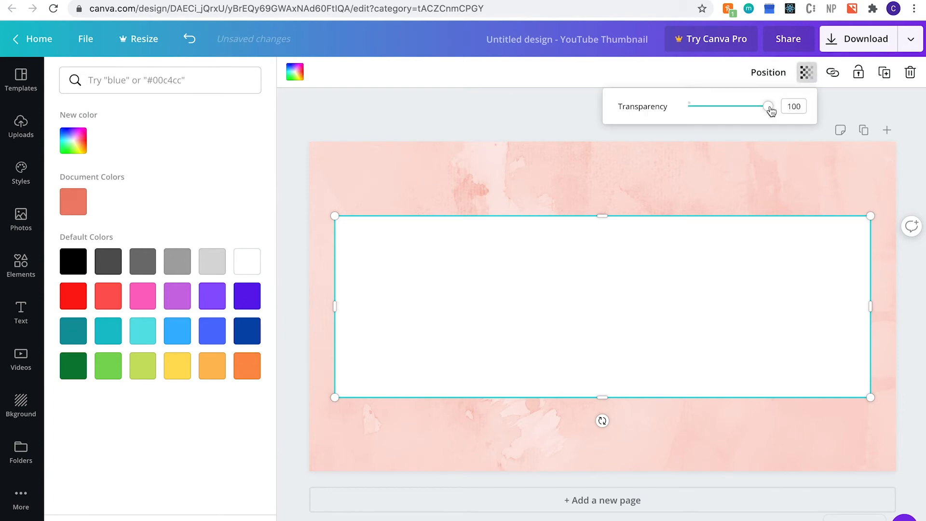
pyautogui.moveTo(749, 112); pyautogui.dragTo(738, 108)
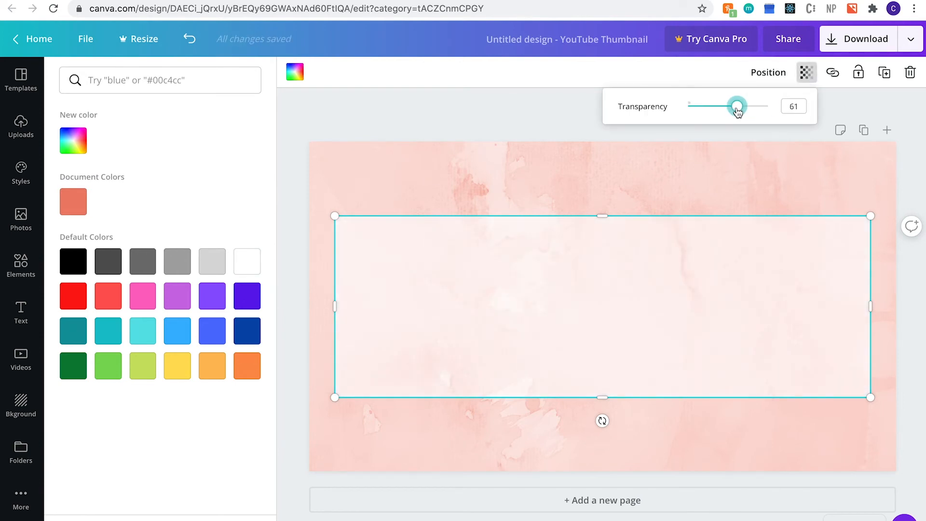
pyautogui.click(528, 120)
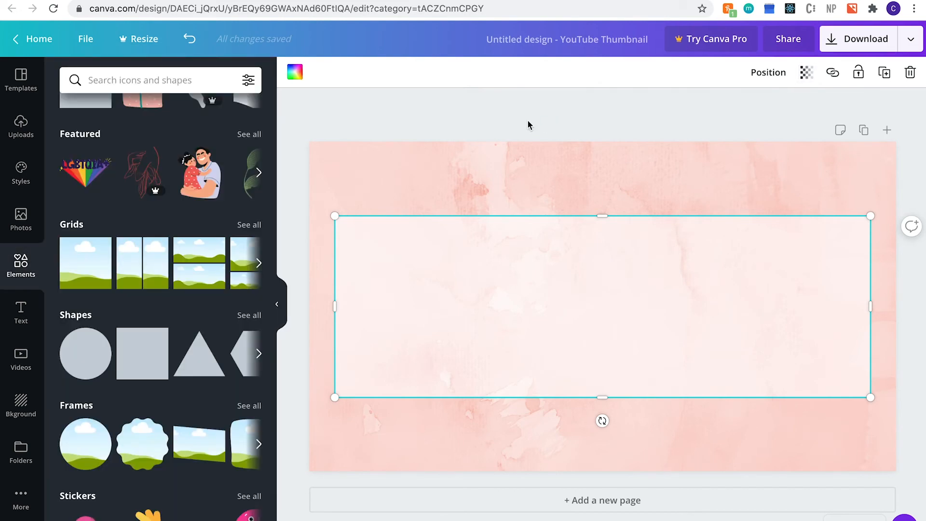
pyautogui.click(21, 314)
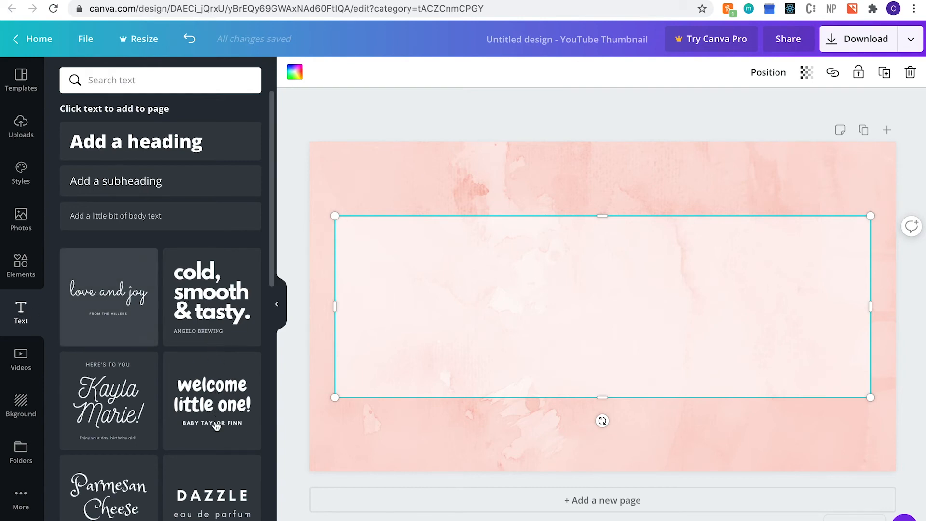
# Add the 'love, peace, and joy' text template and retype its heading as 'how to make a thumbnail'.
pyautogui.scroll(-3, 136, 478)
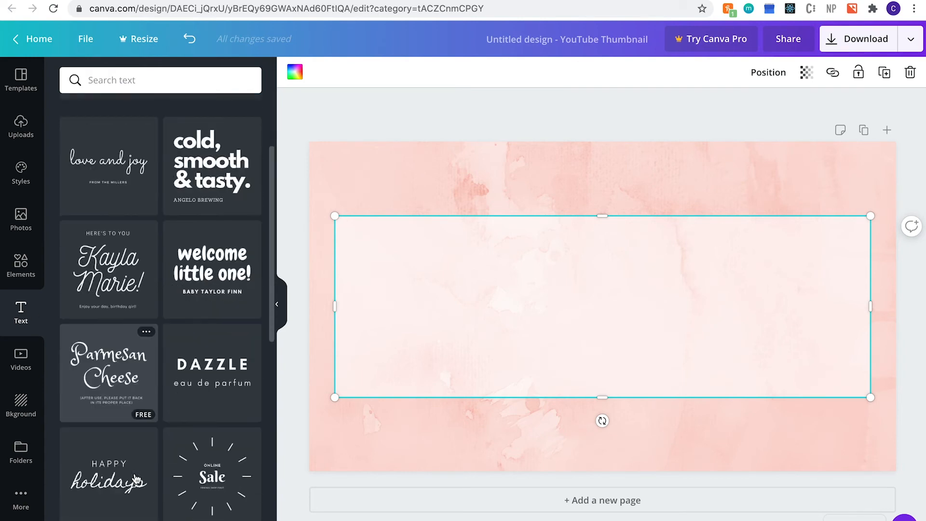
pyautogui.scroll(-3, 136, 478)
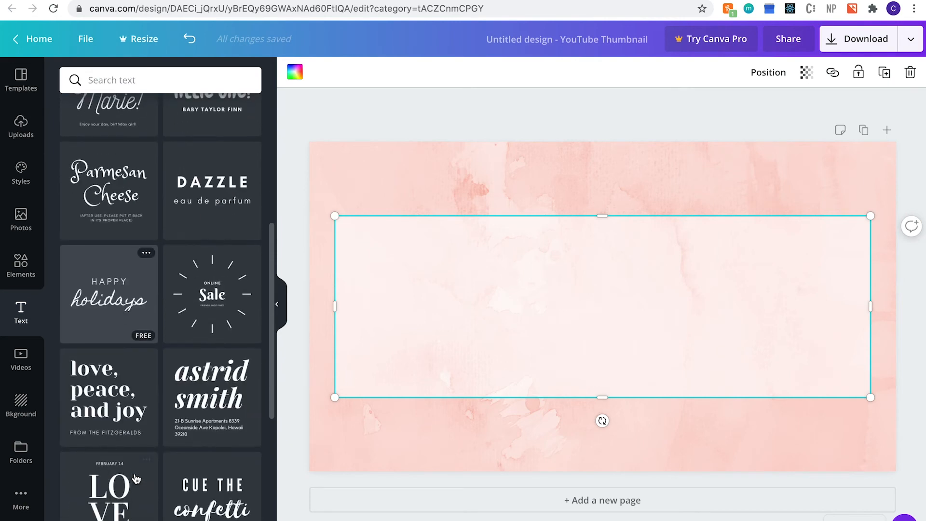
pyautogui.scroll(-2, 136, 478)
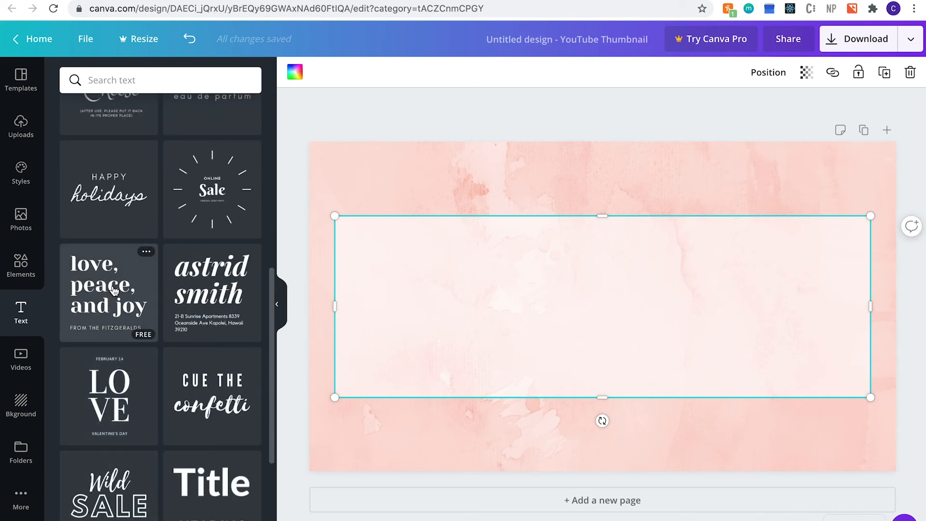
pyautogui.click(113, 290)
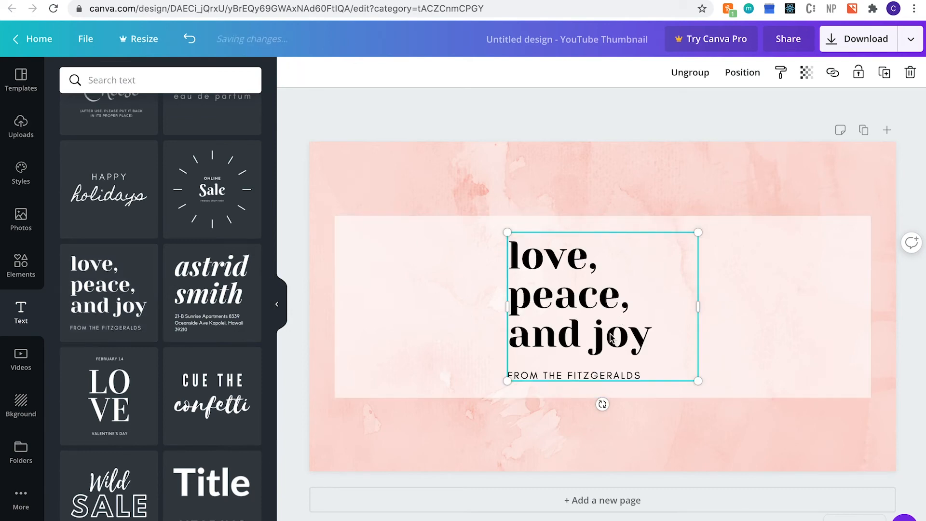
pyautogui.click(613, 341)
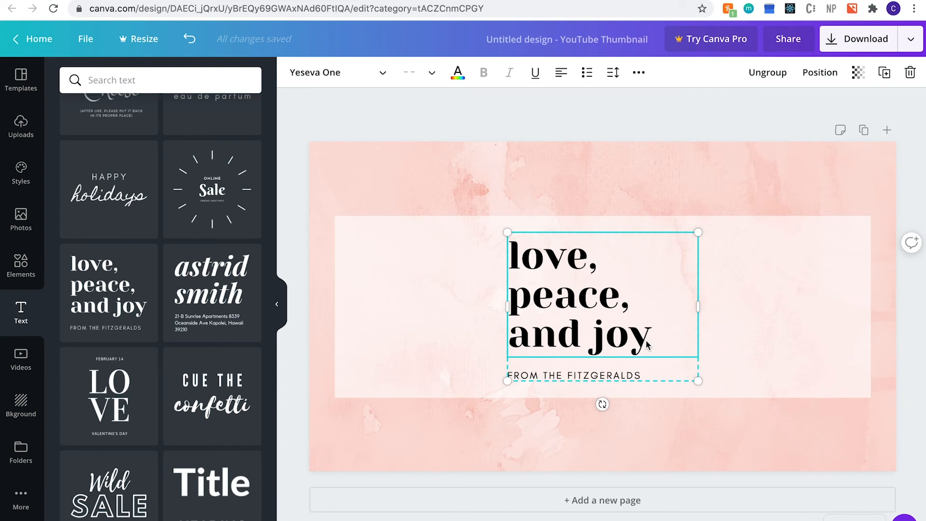
pyautogui.doubleClick(646, 339)
pyautogui.click(646, 339)
pyautogui.hotkey('ctrl', 'a')
pyautogui.write('how to make')
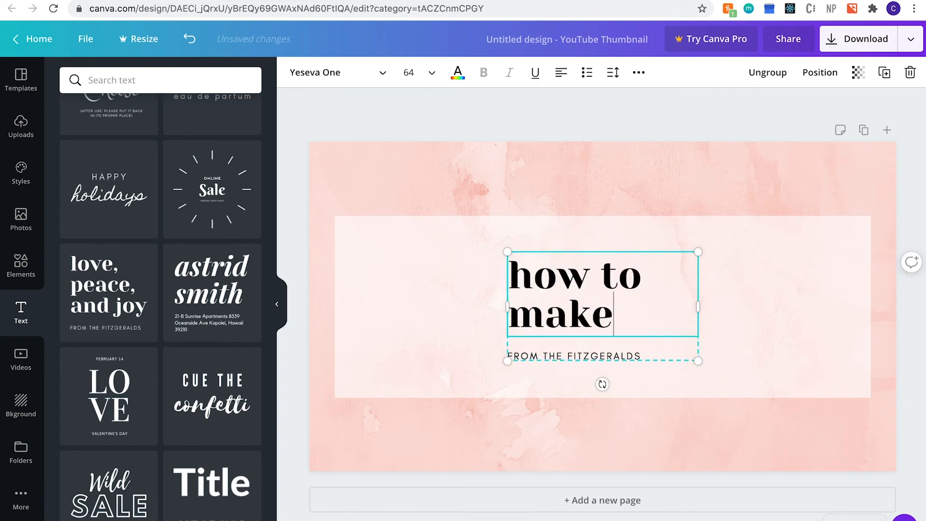
pyautogui.write(' a thumbnail')
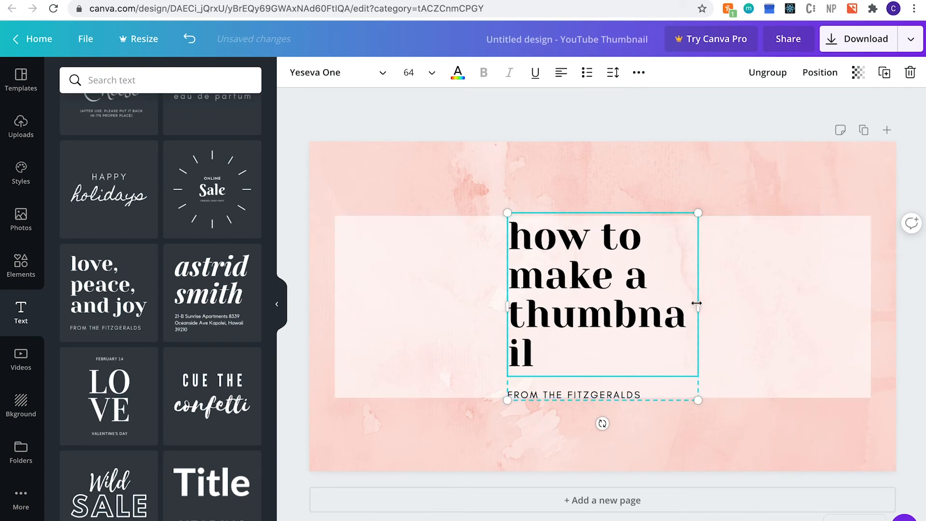
pyautogui.moveTo(727, 303); pyautogui.dragTo(736, 303)
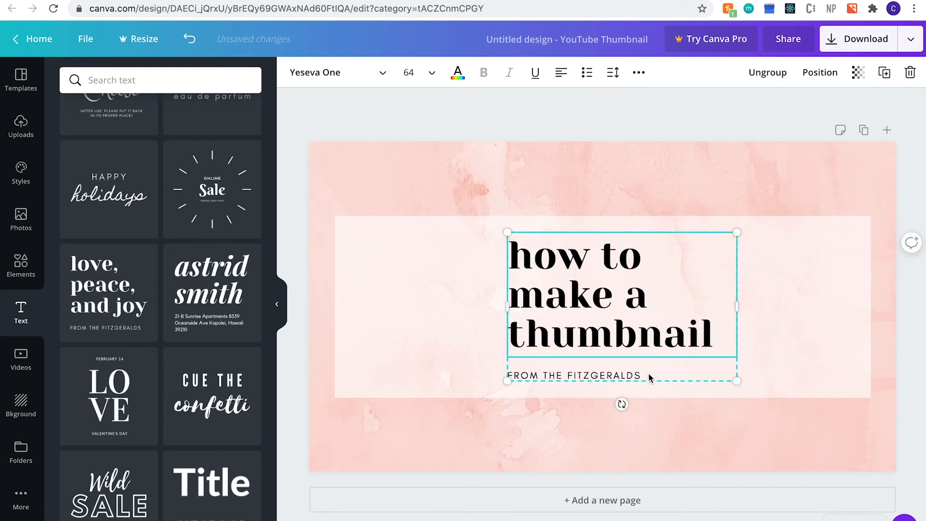
# Select the subtitle line and shift the title group left within the white box.
pyautogui.click(635, 377)
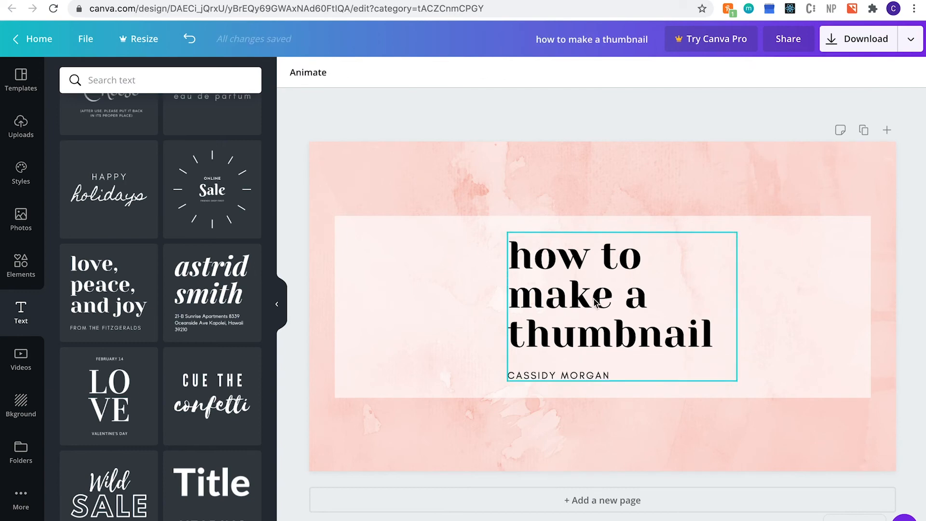
pyautogui.moveTo(573, 296)
pyautogui.mouseDown()
pyautogui.moveTo(532, 300)
pyautogui.moveTo(577, 300)
pyautogui.mouseUp()
pyautogui.click(561, 129)
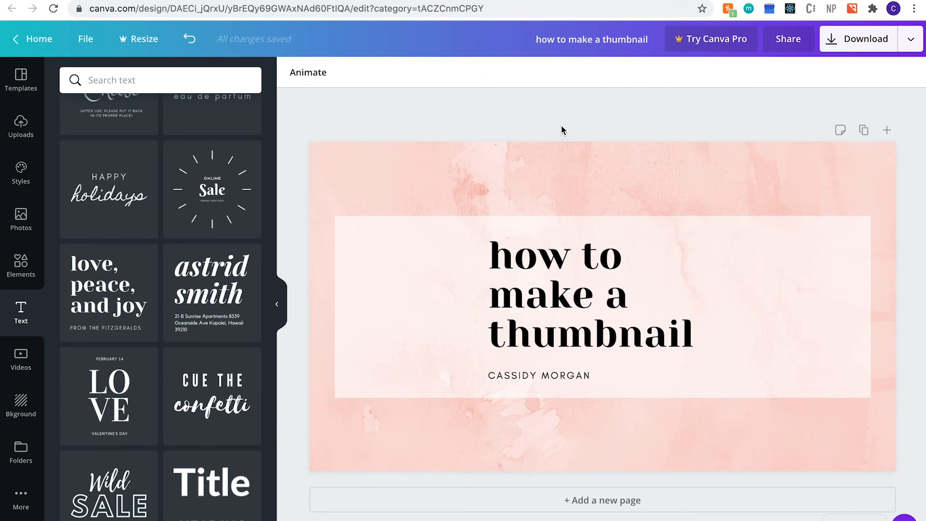
# Browse the design Styles presets.
pyautogui.click(21, 173)
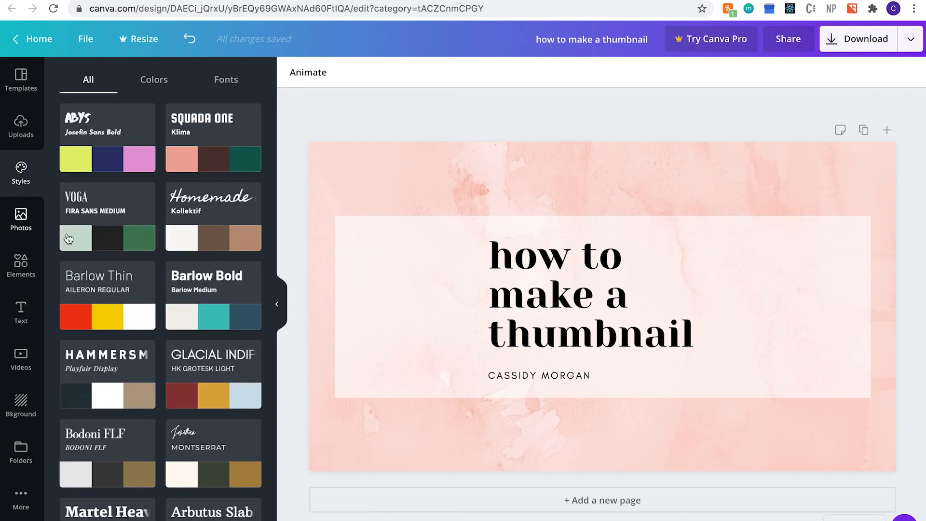
pyautogui.scroll(-3, 206, 240)
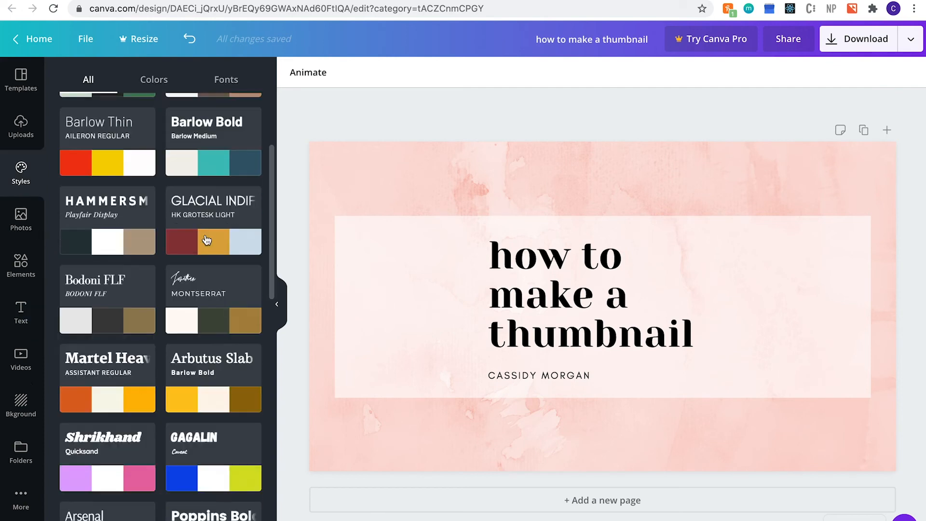
pyautogui.scroll(-3, 207, 240)
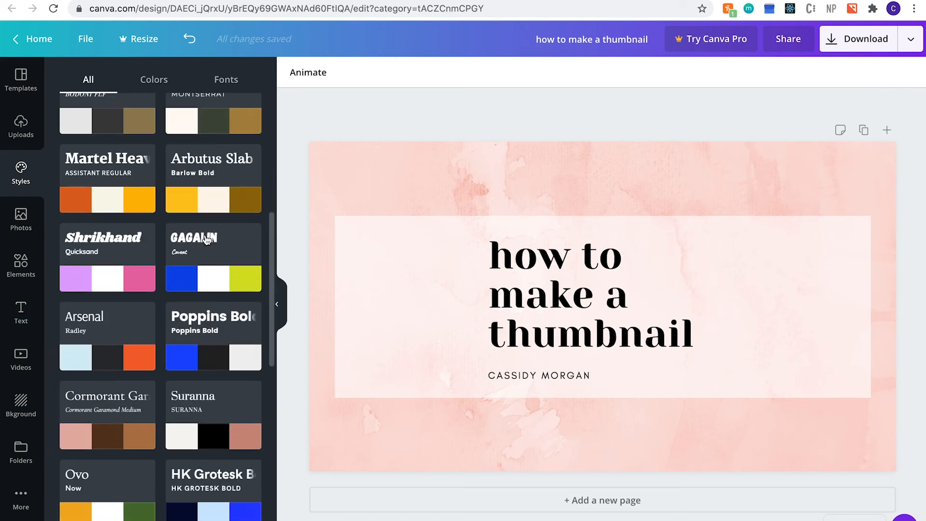
pyautogui.scroll(-4, 207, 239)
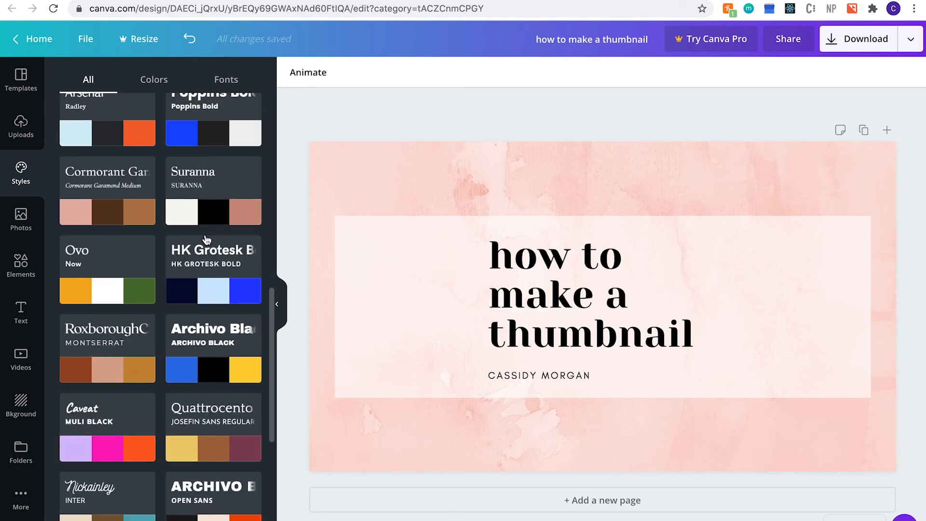
pyautogui.scroll(-3, 207, 240)
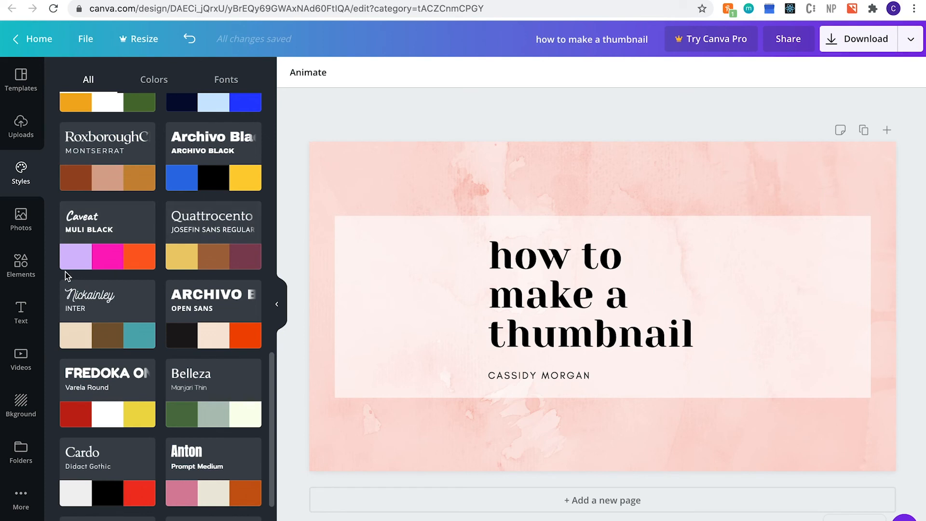
# Search the Elements library for 'design'.
pyautogui.click(30, 275)
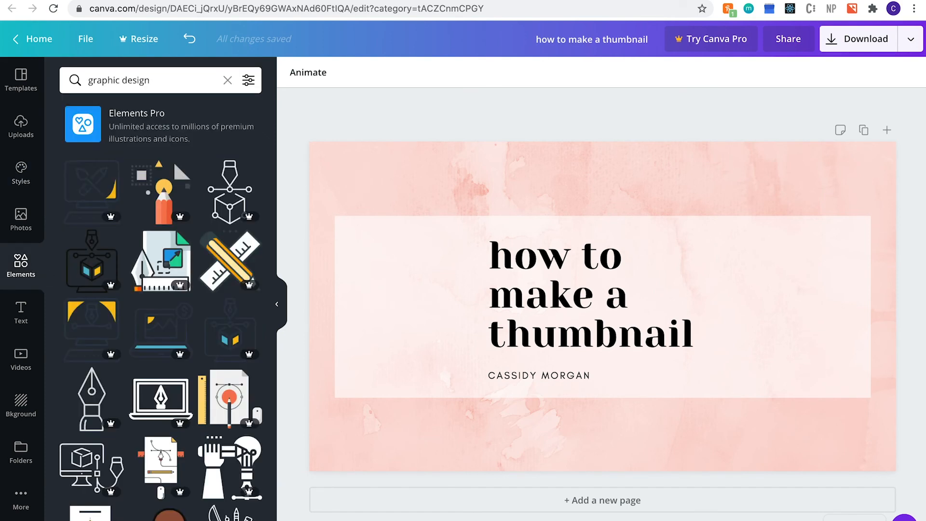
pyautogui.click(201, 80)
pyautogui.moveTo(141, 81); pyautogui.dragTo(63, 77)
pyautogui.write('des')
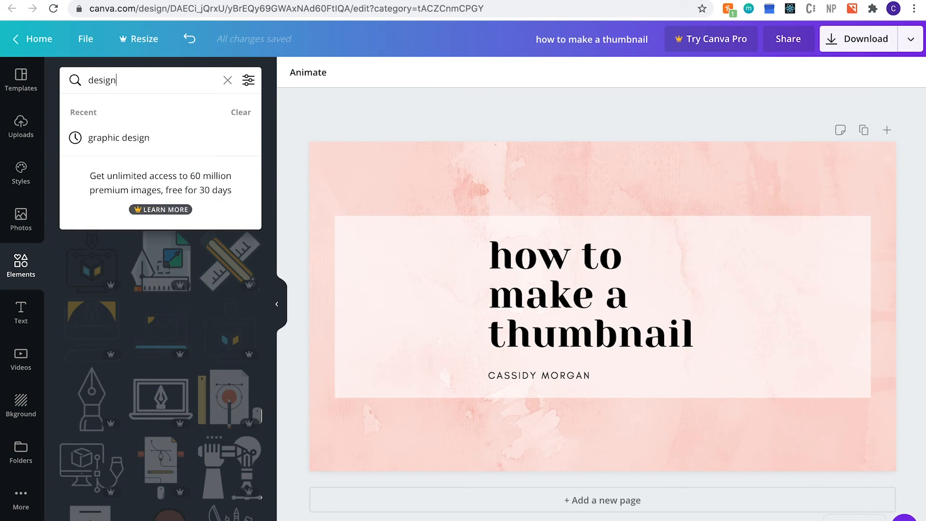
pyautogui.write('ign')
pyautogui.press('Return')
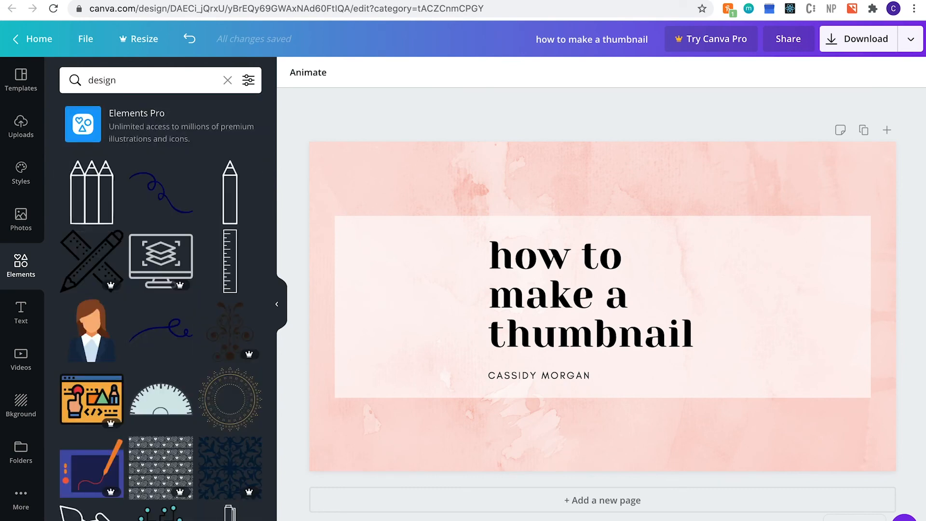
# Add a squiggle element, recolor it coral, and place it at the top-right corner.
pyautogui.click(159, 193)
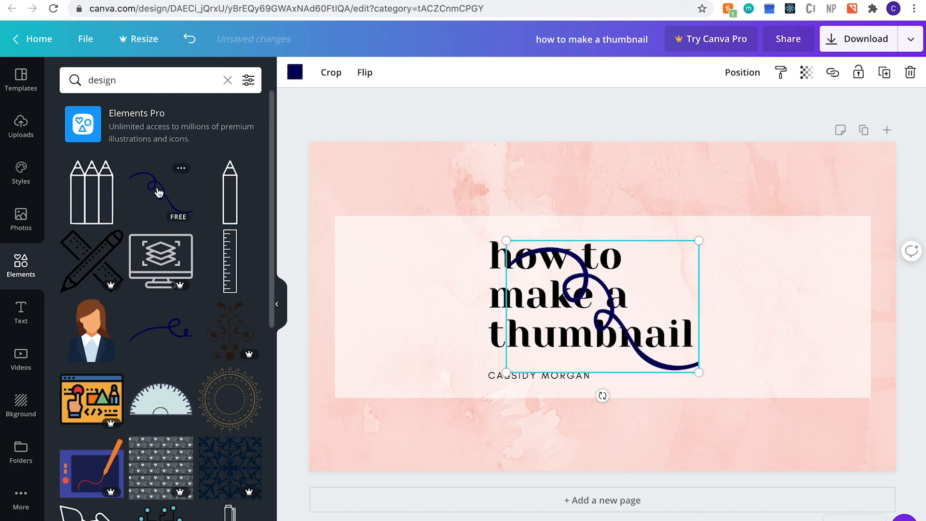
pyautogui.click(296, 73)
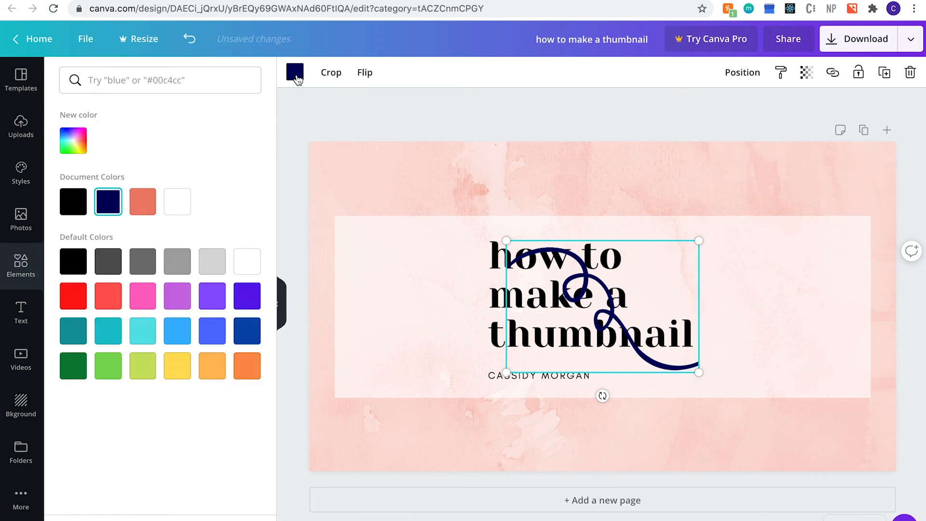
pyautogui.click(149, 205)
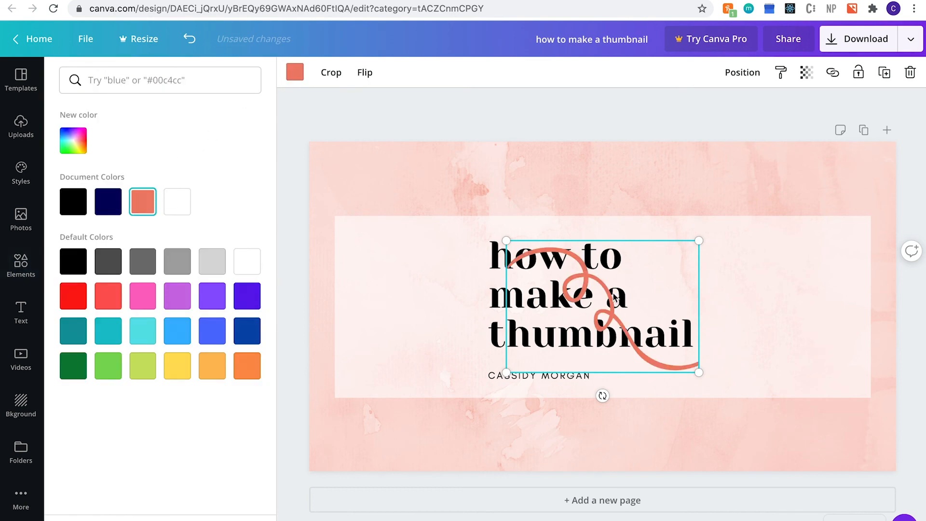
pyautogui.moveTo(693, 244)
pyautogui.mouseDown()
pyautogui.moveTo(698, 227)
pyautogui.moveTo(804, 196)
pyautogui.moveTo(792, 193)
pyautogui.moveTo(784, 171)
pyautogui.mouseUp()
# Add a second coral squiggle at the bottom-left corner, then deselect it.
pyautogui.click(21, 264)
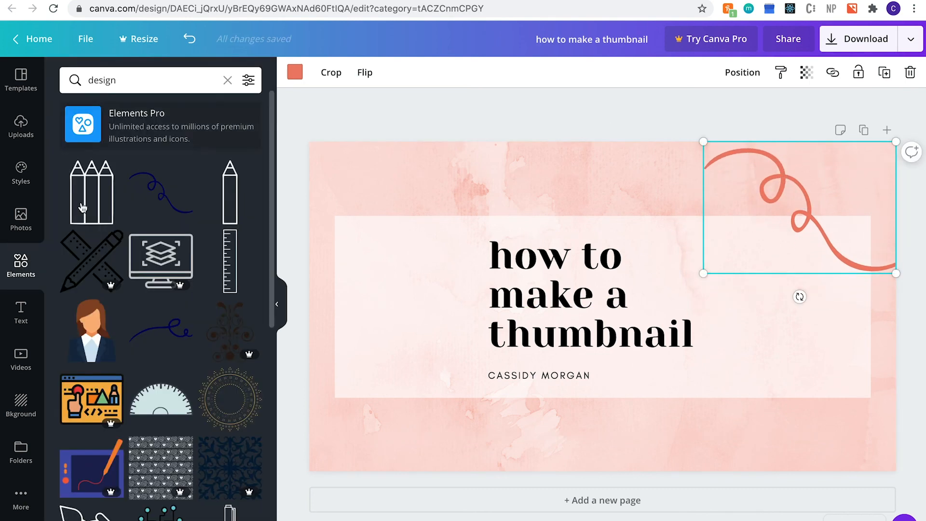
pyautogui.click(162, 324)
pyautogui.click(295, 71)
pyautogui.click(143, 201)
pyautogui.moveTo(647, 286)
pyautogui.mouseDown()
pyautogui.moveTo(446, 393)
pyautogui.moveTo(476, 415)
pyautogui.moveTo(471, 406)
pyautogui.mouseUp()
pyautogui.click(552, 116)
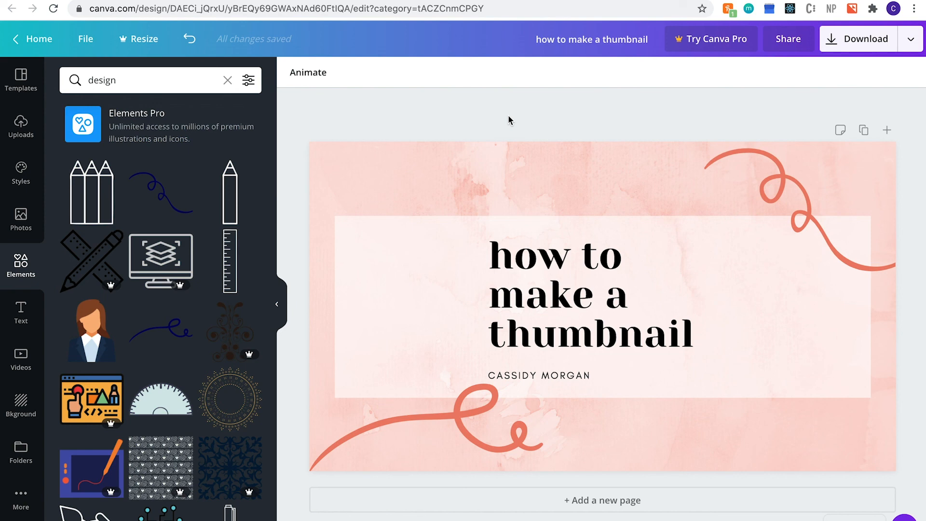
# Download the thumbnail as a 1280 x 720 PNG and dismiss the referral popup.
pyautogui.click(858, 38)
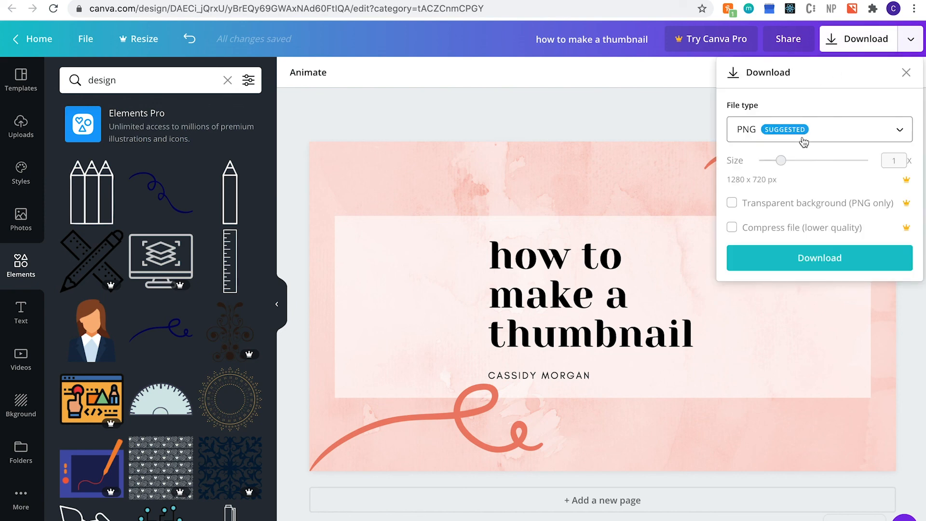
pyautogui.click(836, 261)
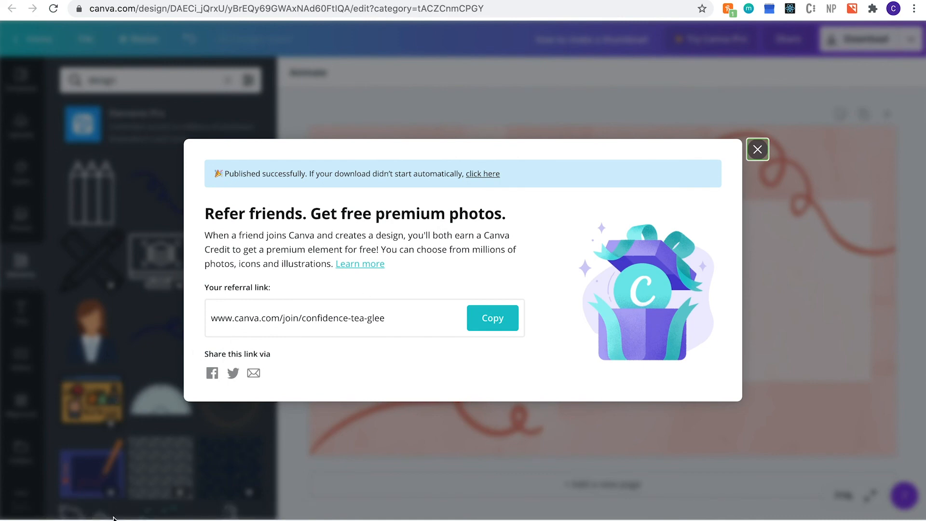
pyautogui.click(758, 150)
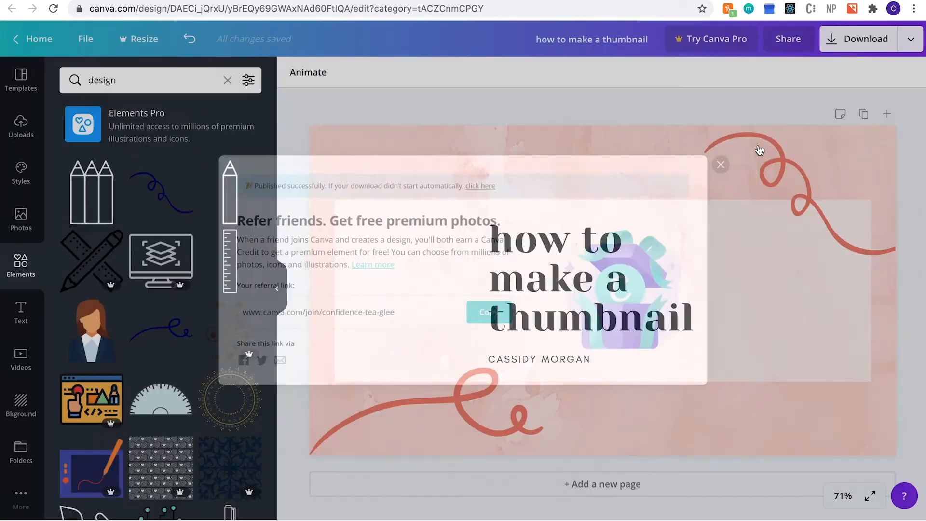